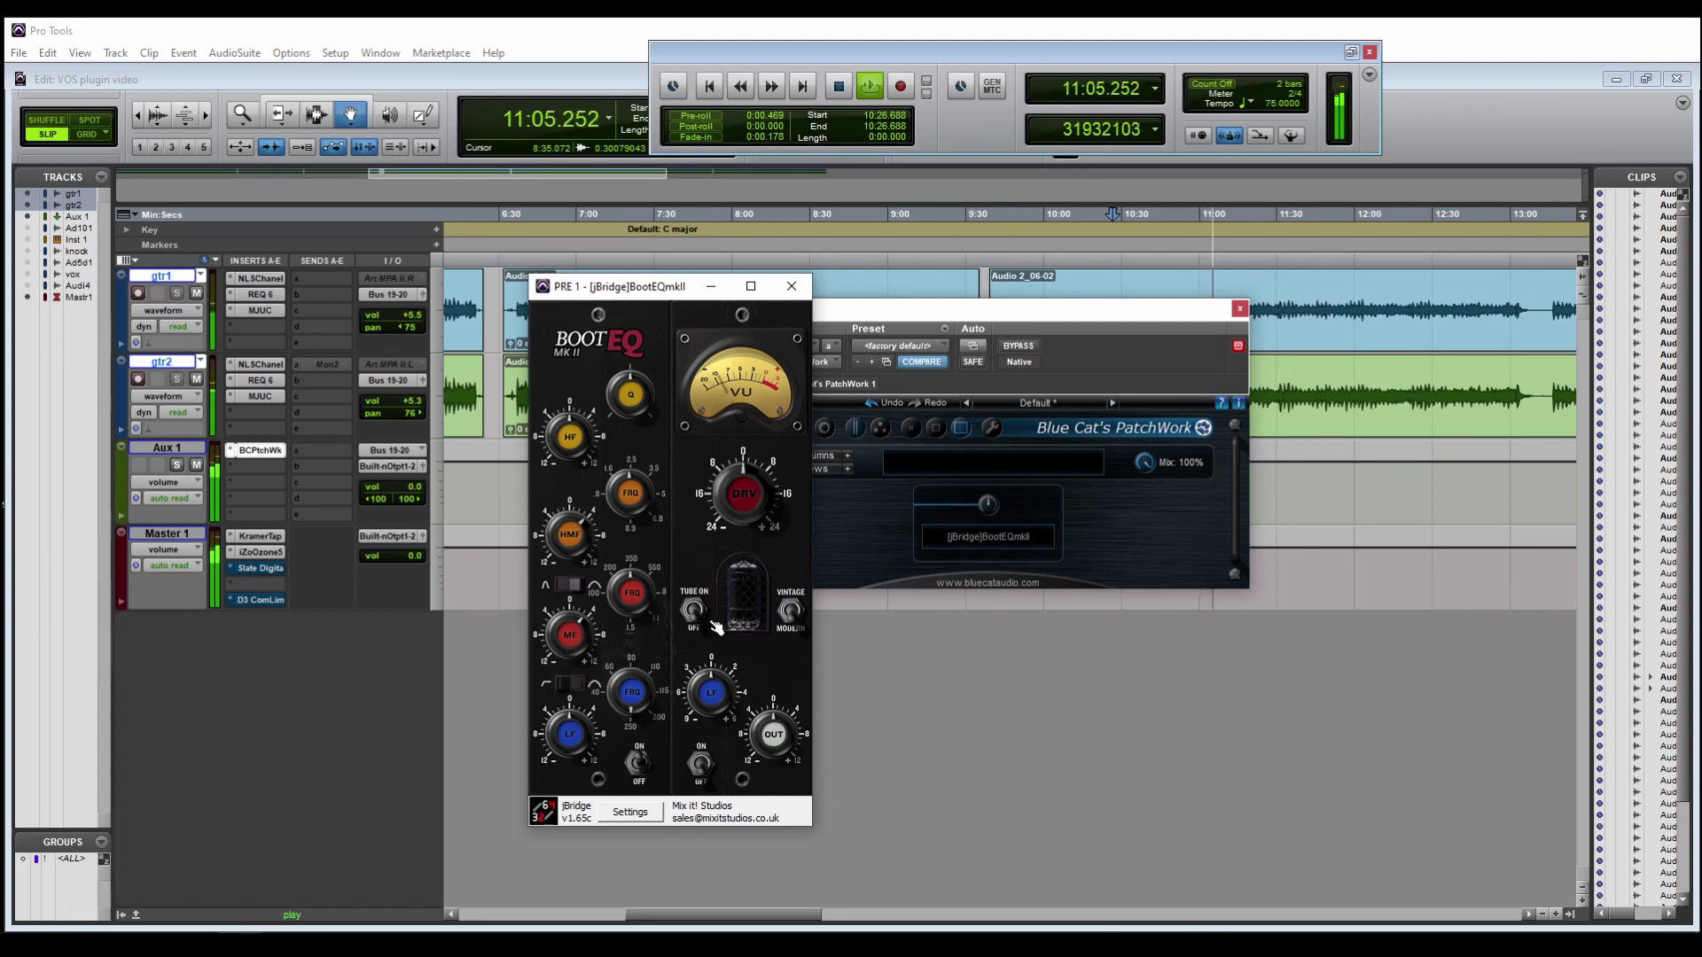
# - Switch on BootEQ mkII's preamp section and adjust its drive amount while the guitars play
pyautogui.click(700, 763)
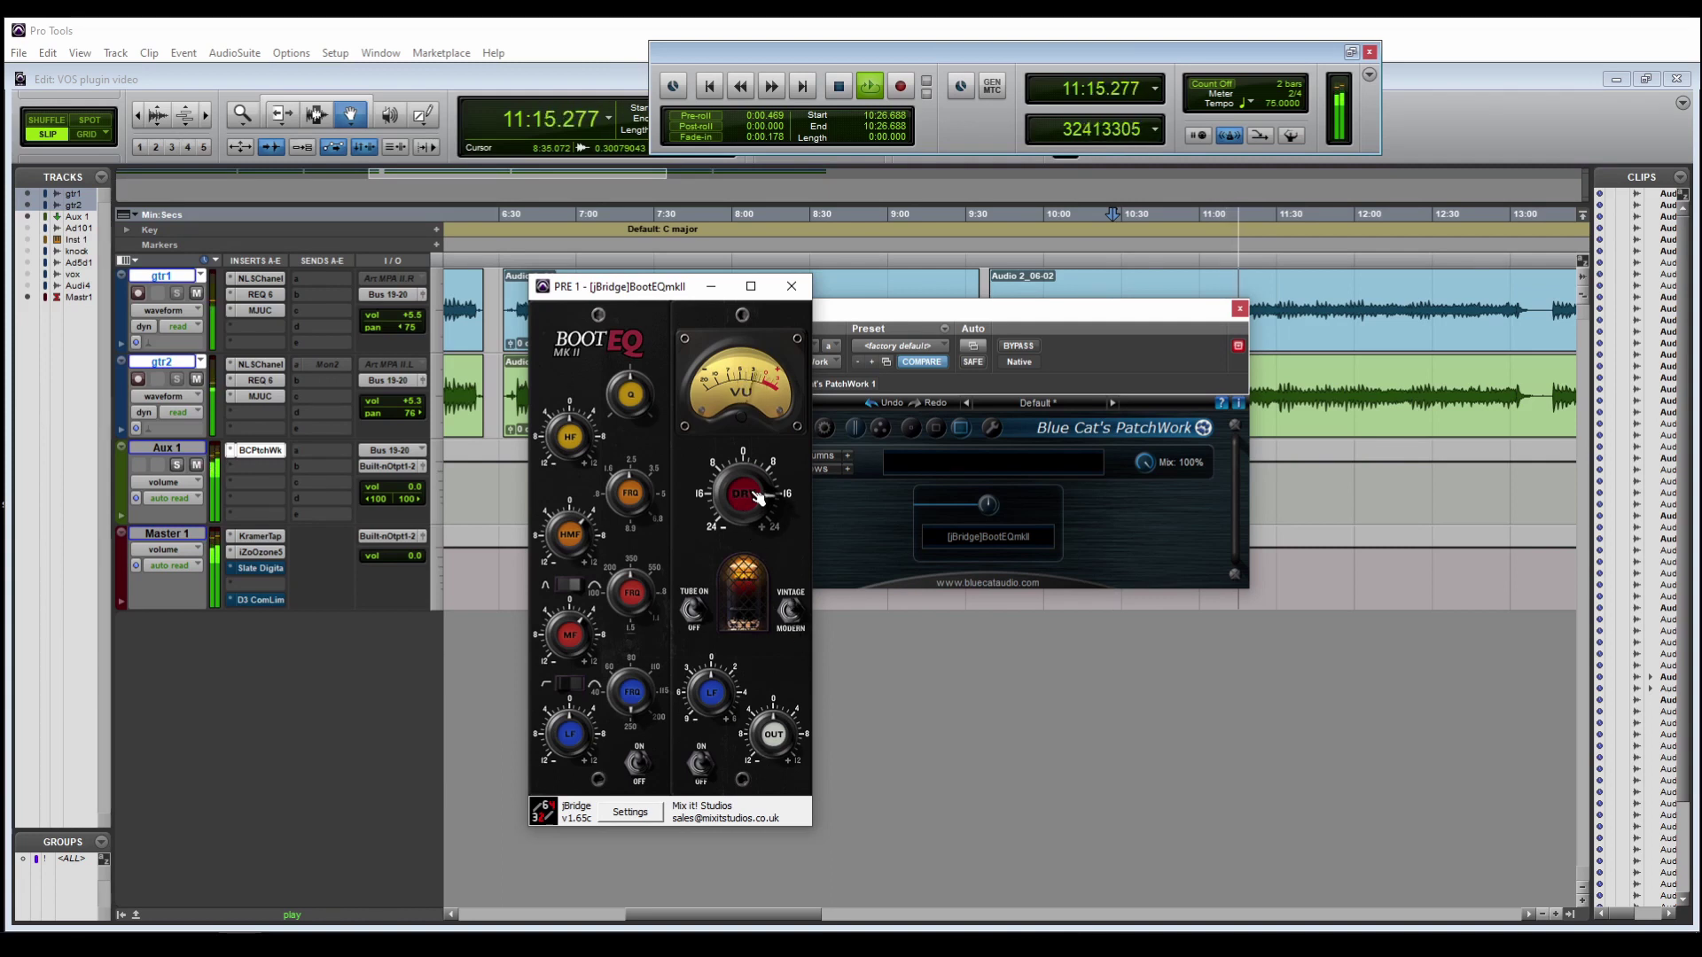
pyautogui.moveTo(758, 496); pyautogui.dragTo(758, 532)
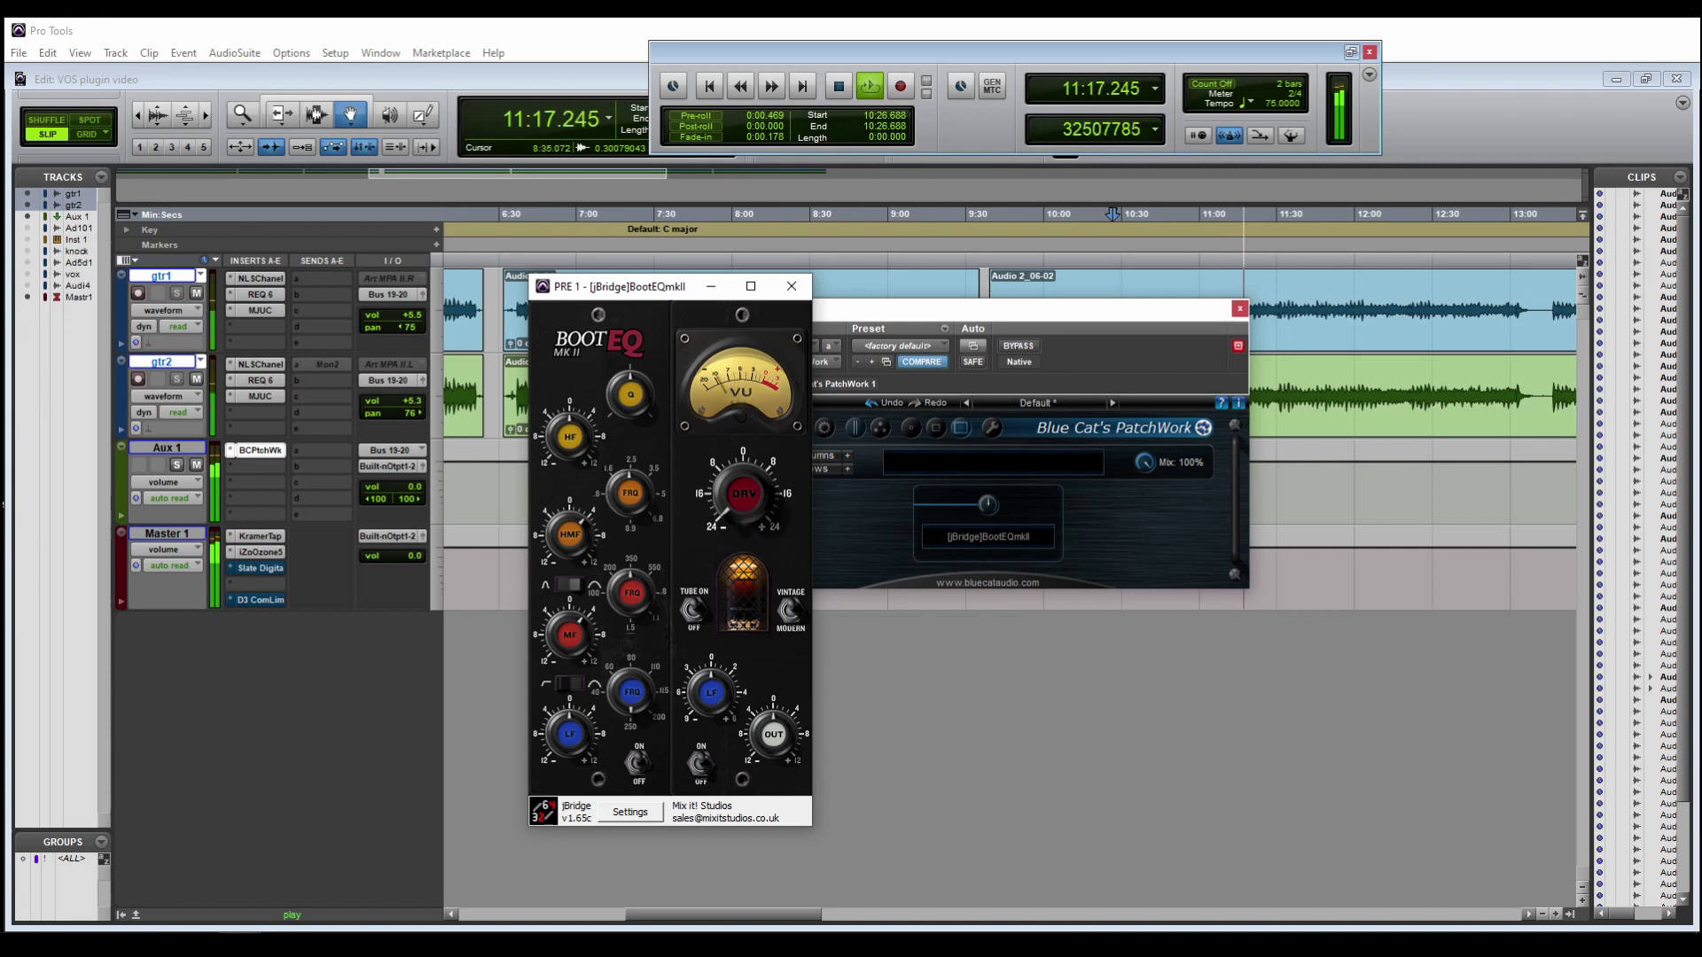
pyautogui.moveTo(745, 497); pyautogui.dragTo(744, 452)
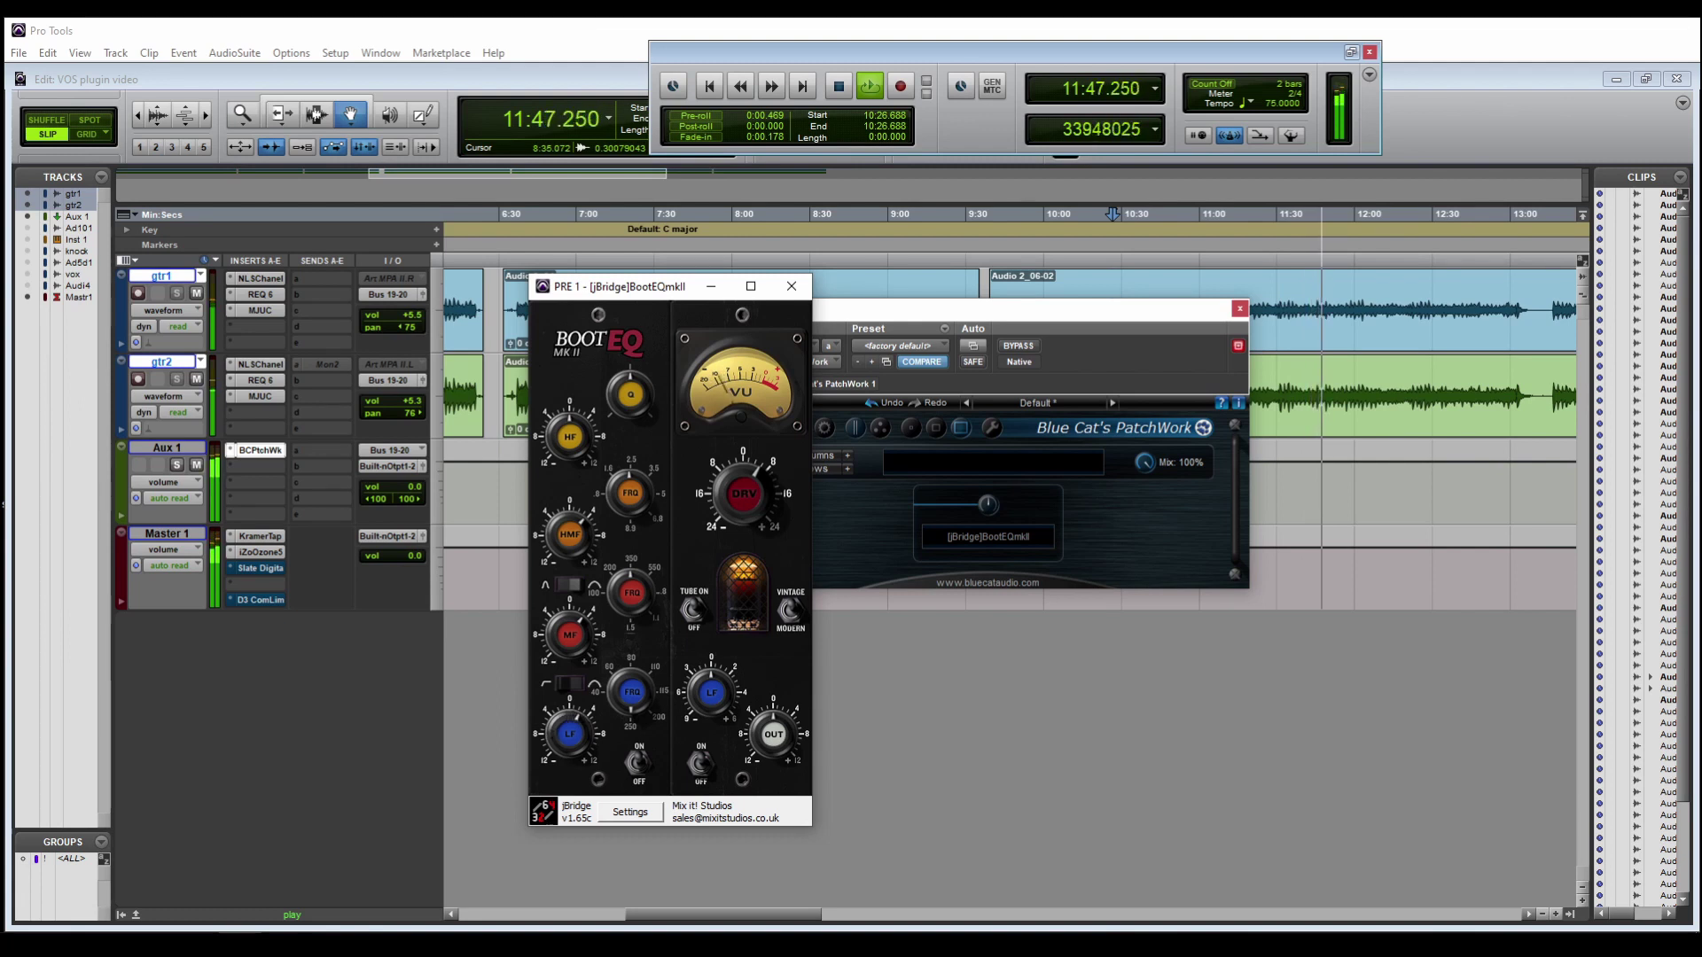
# - Compare the guitars with and without BootEQ mkII using the effect bypass, and stop playback
pyautogui.click(1013, 345)
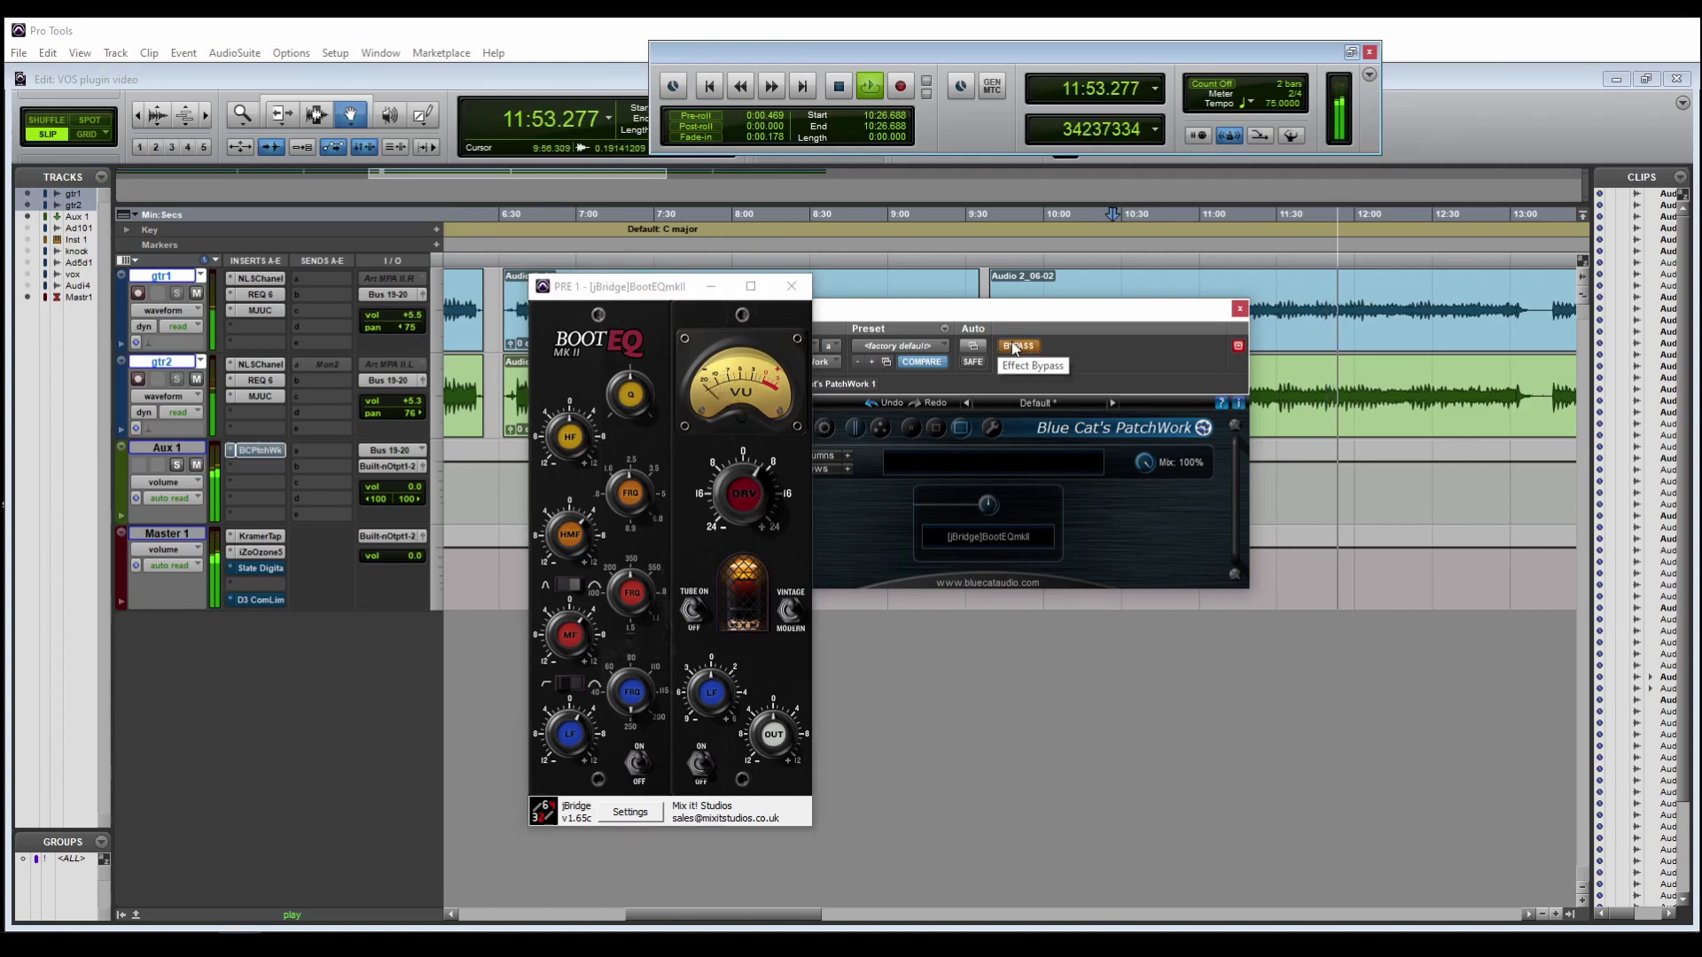
pyautogui.click(1013, 345)
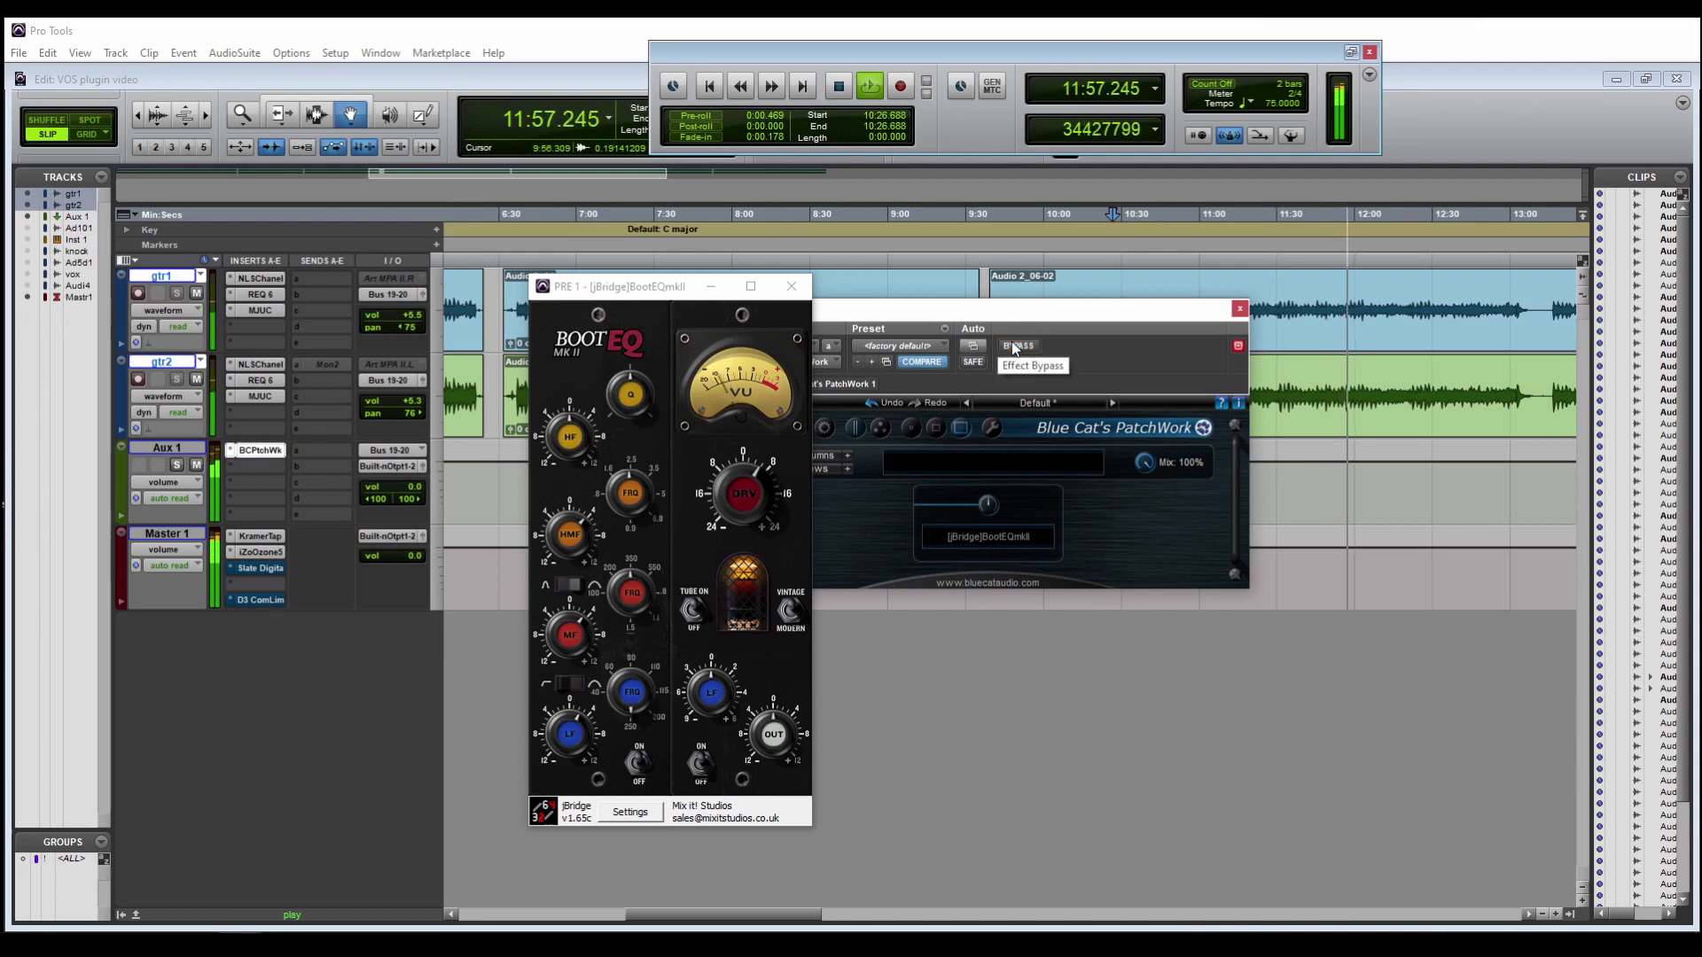
pyautogui.click(1012, 344)
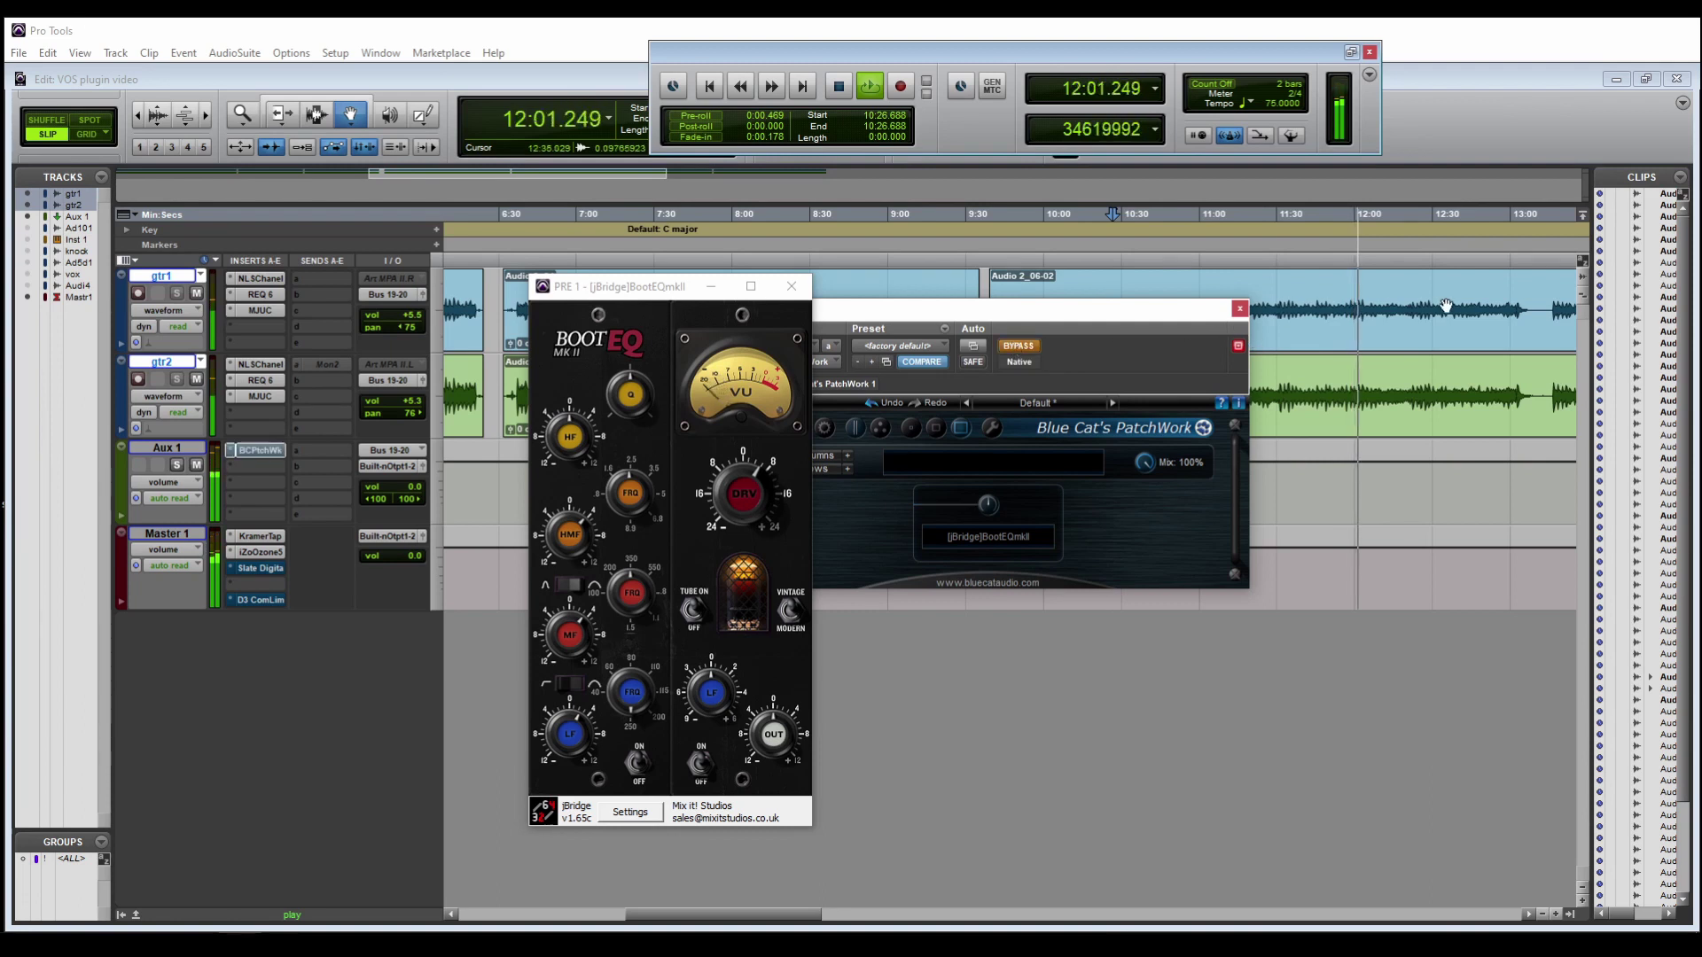
pyautogui.press('space')
# - Compare the guitars with and without the NastyDLA delay using the effect bypass, leaving the delay active
pyautogui.click(1019, 347)
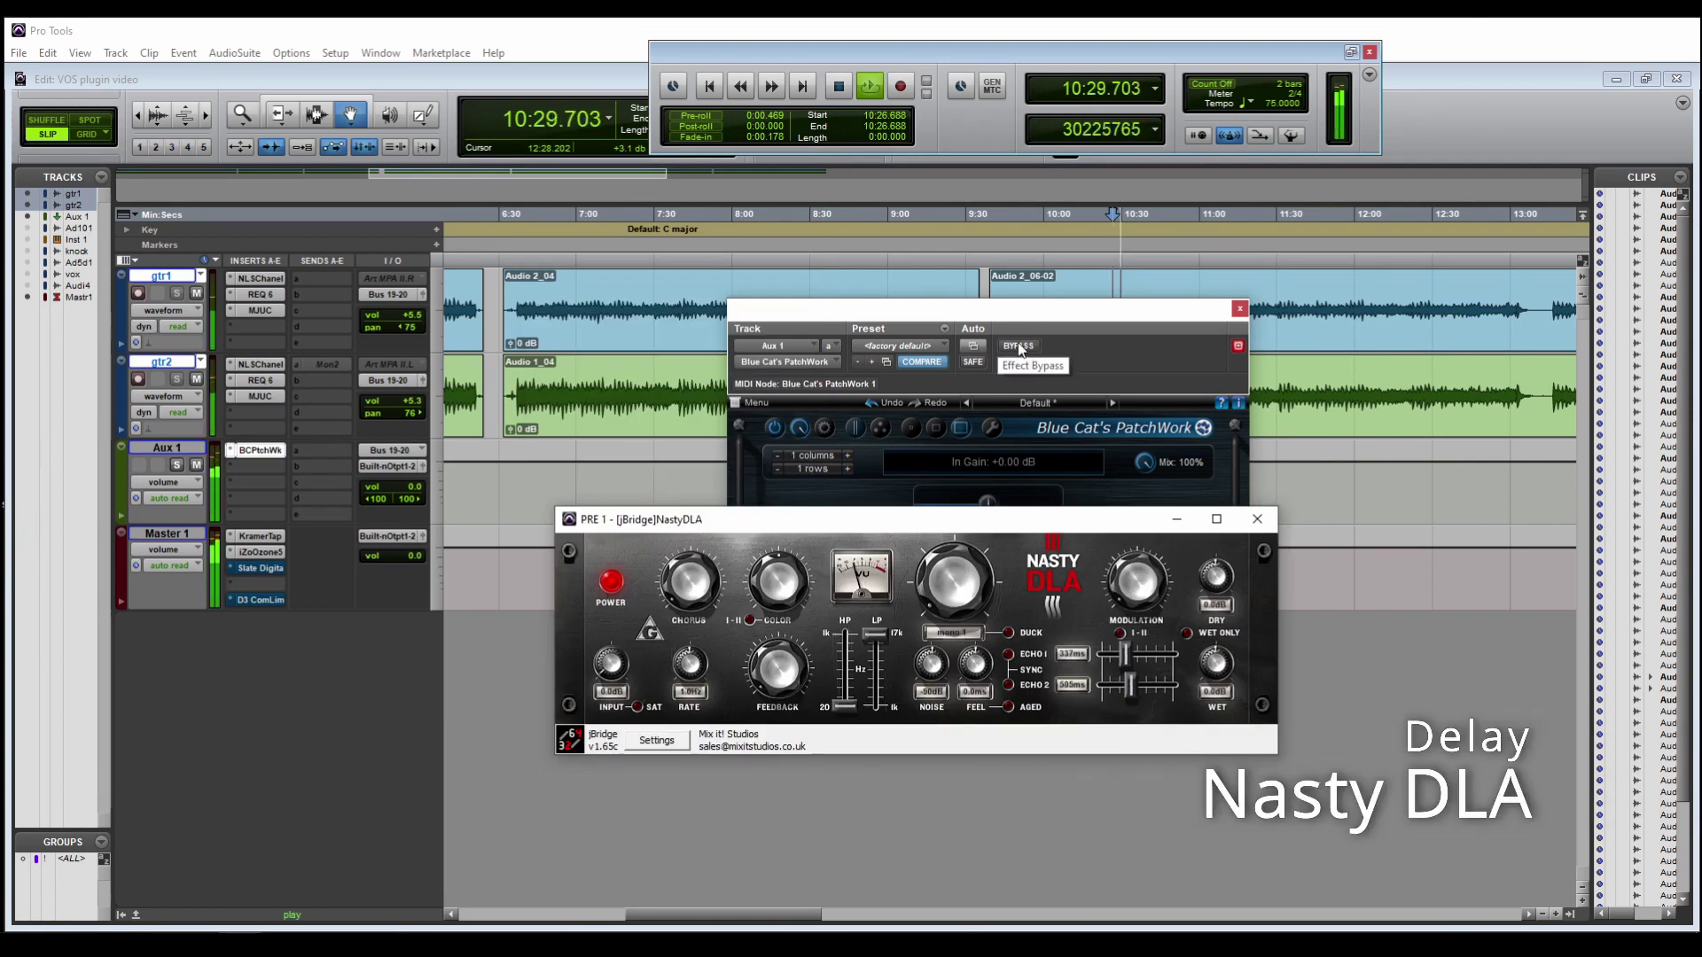
pyautogui.click(1019, 347)
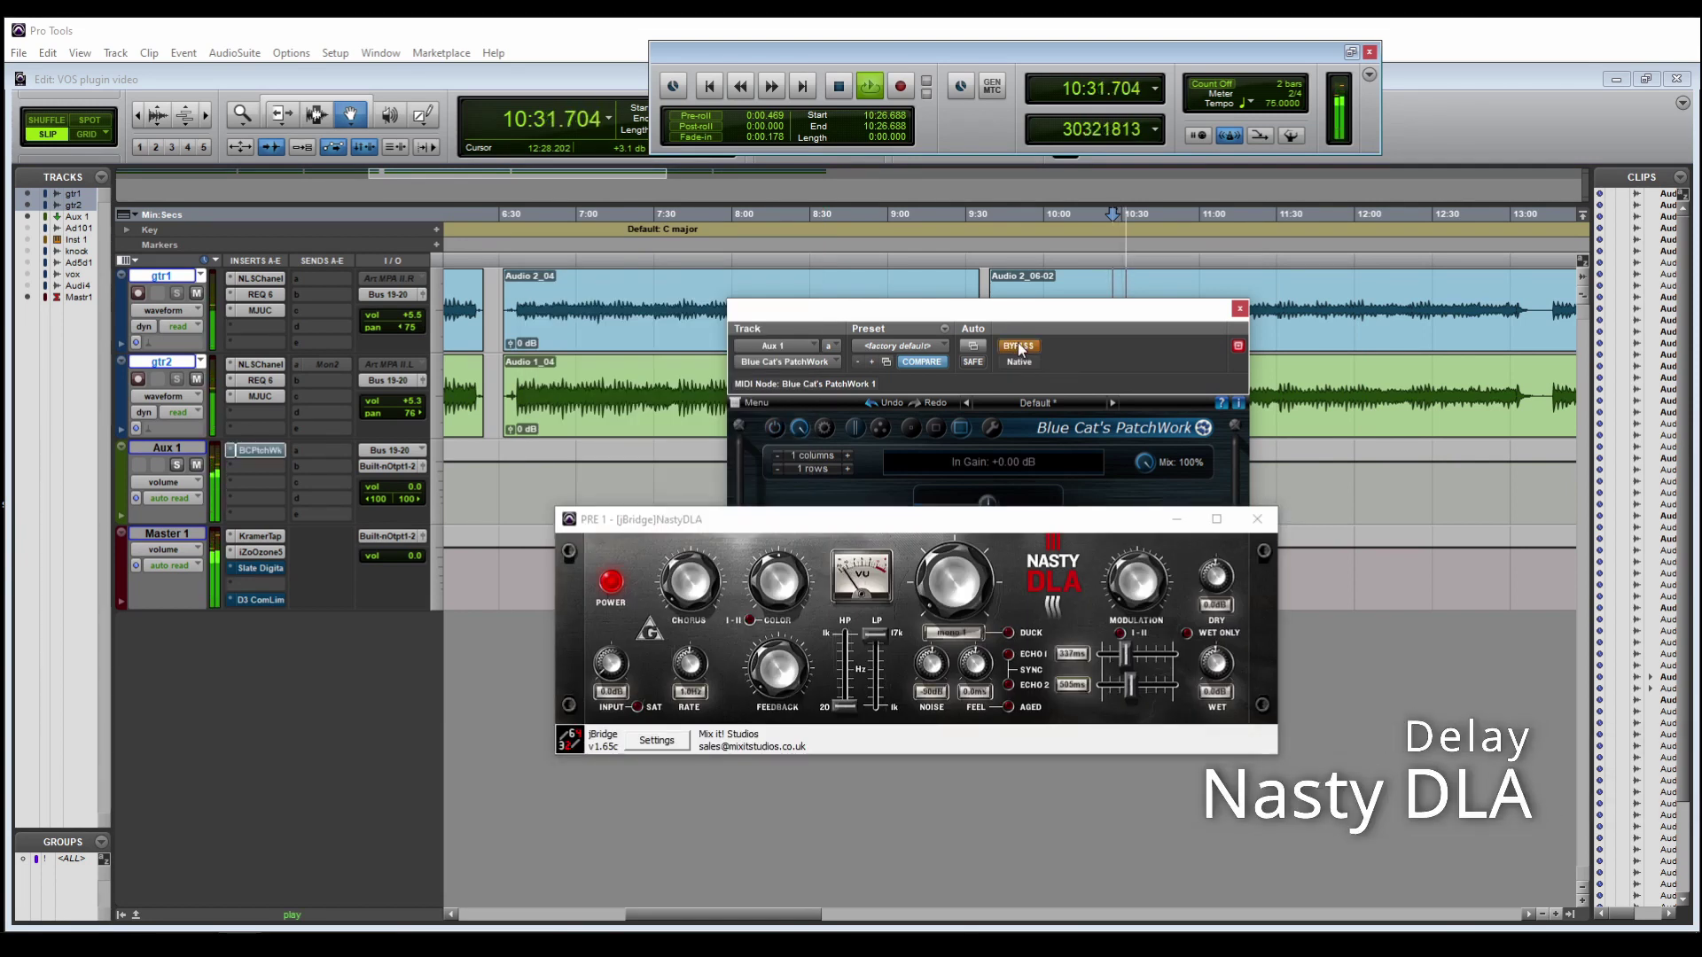
pyautogui.click(1019, 348)
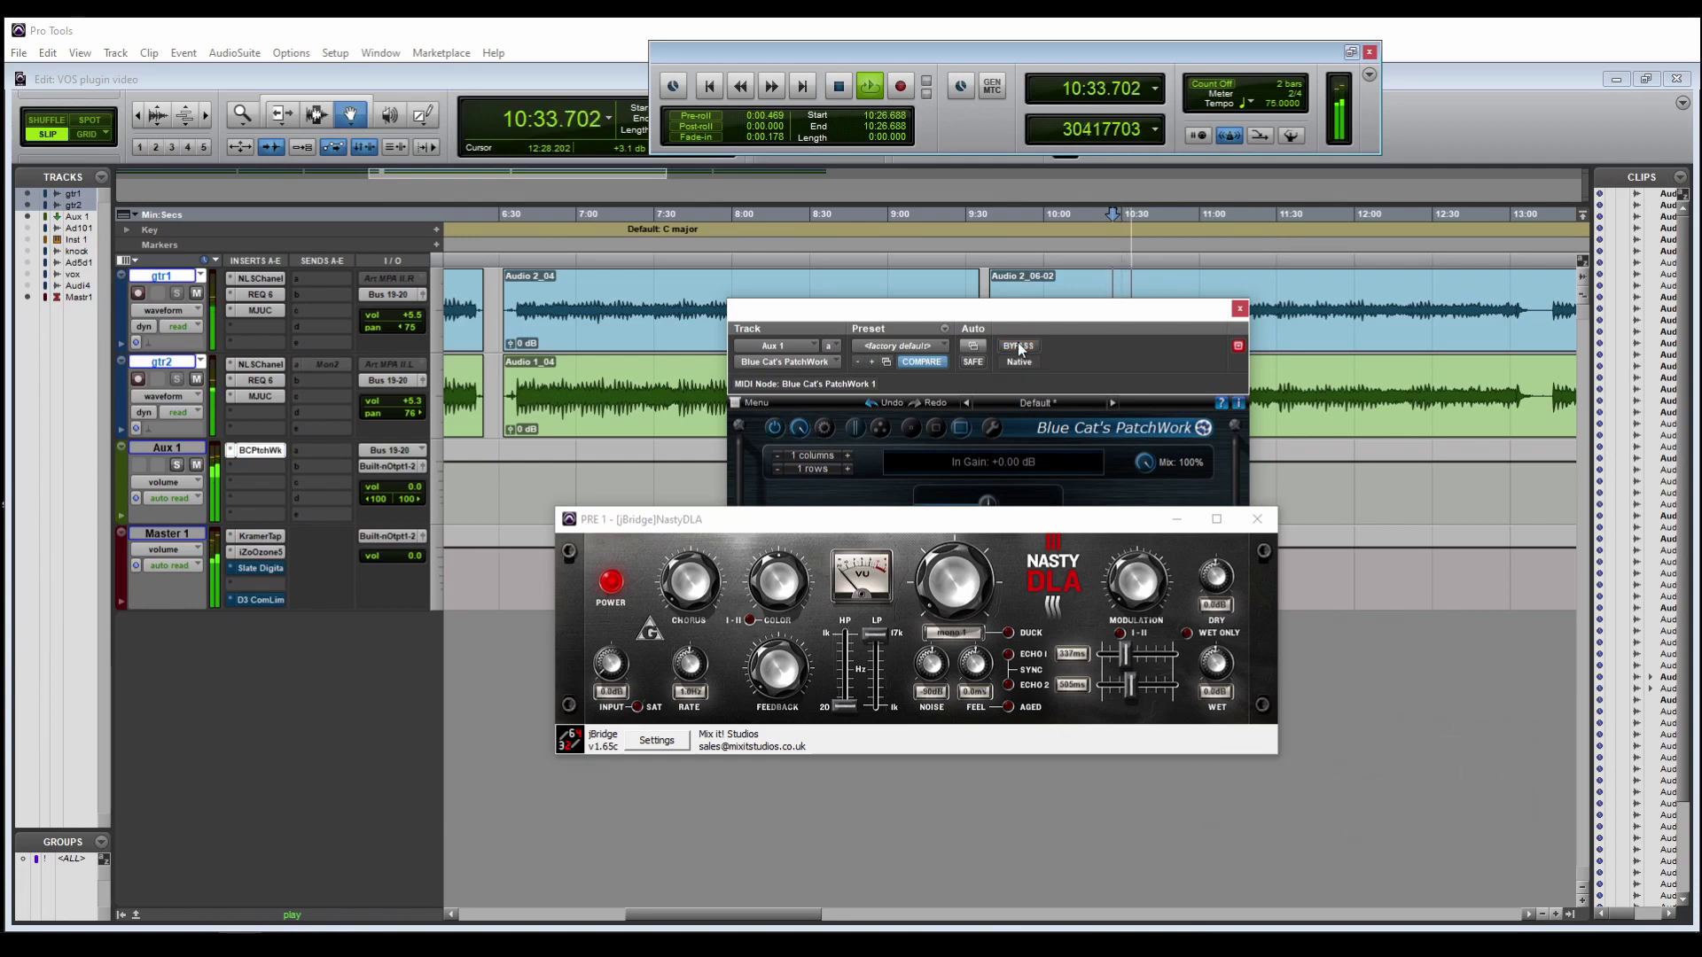
# - Raise NastyDLA's chorus amount and enable its input saturation
pyautogui.click(685, 586)
pyautogui.moveTo(684, 586)
pyautogui.mouseDown()
pyautogui.moveTo(685, 550)
pyautogui.moveTo(685, 575)
pyautogui.mouseUp()
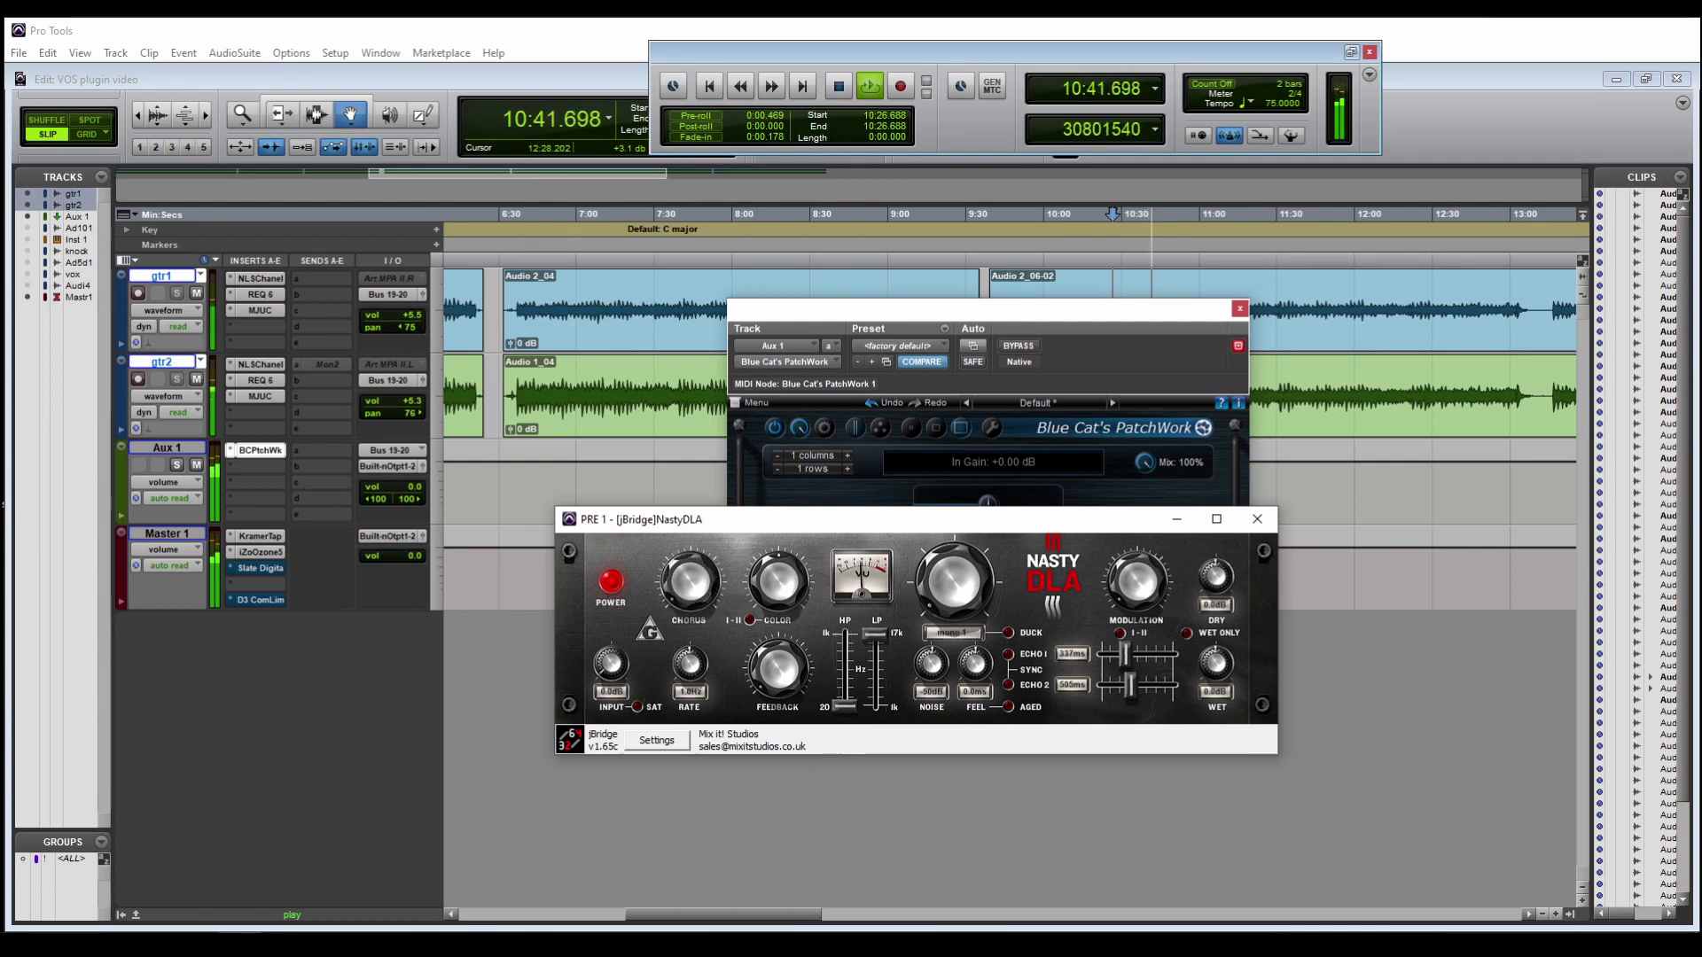
pyautogui.click(637, 708)
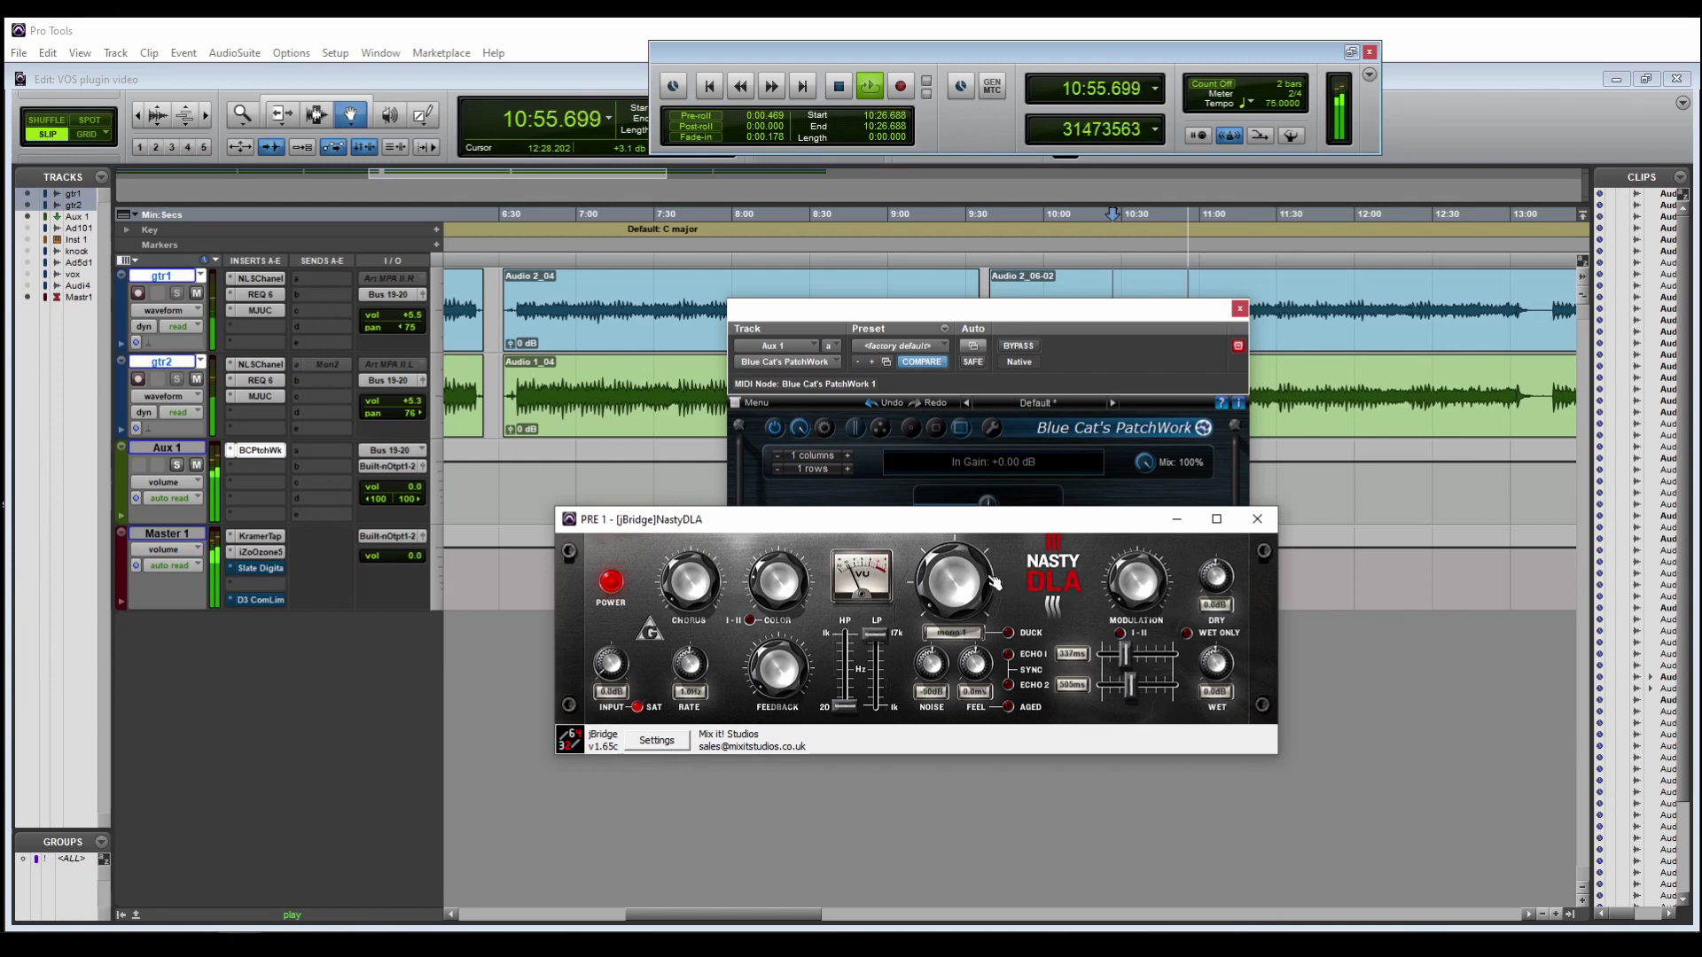
# - Adjust NastyDLA's large main dial and set the echo times to about 312 ms for Echo 1 and 618 ms for Echo 2
pyautogui.moveTo(972, 582); pyautogui.dragTo(972, 630)
pyautogui.moveTo(1130, 684); pyautogui.dragTo(1121, 684)
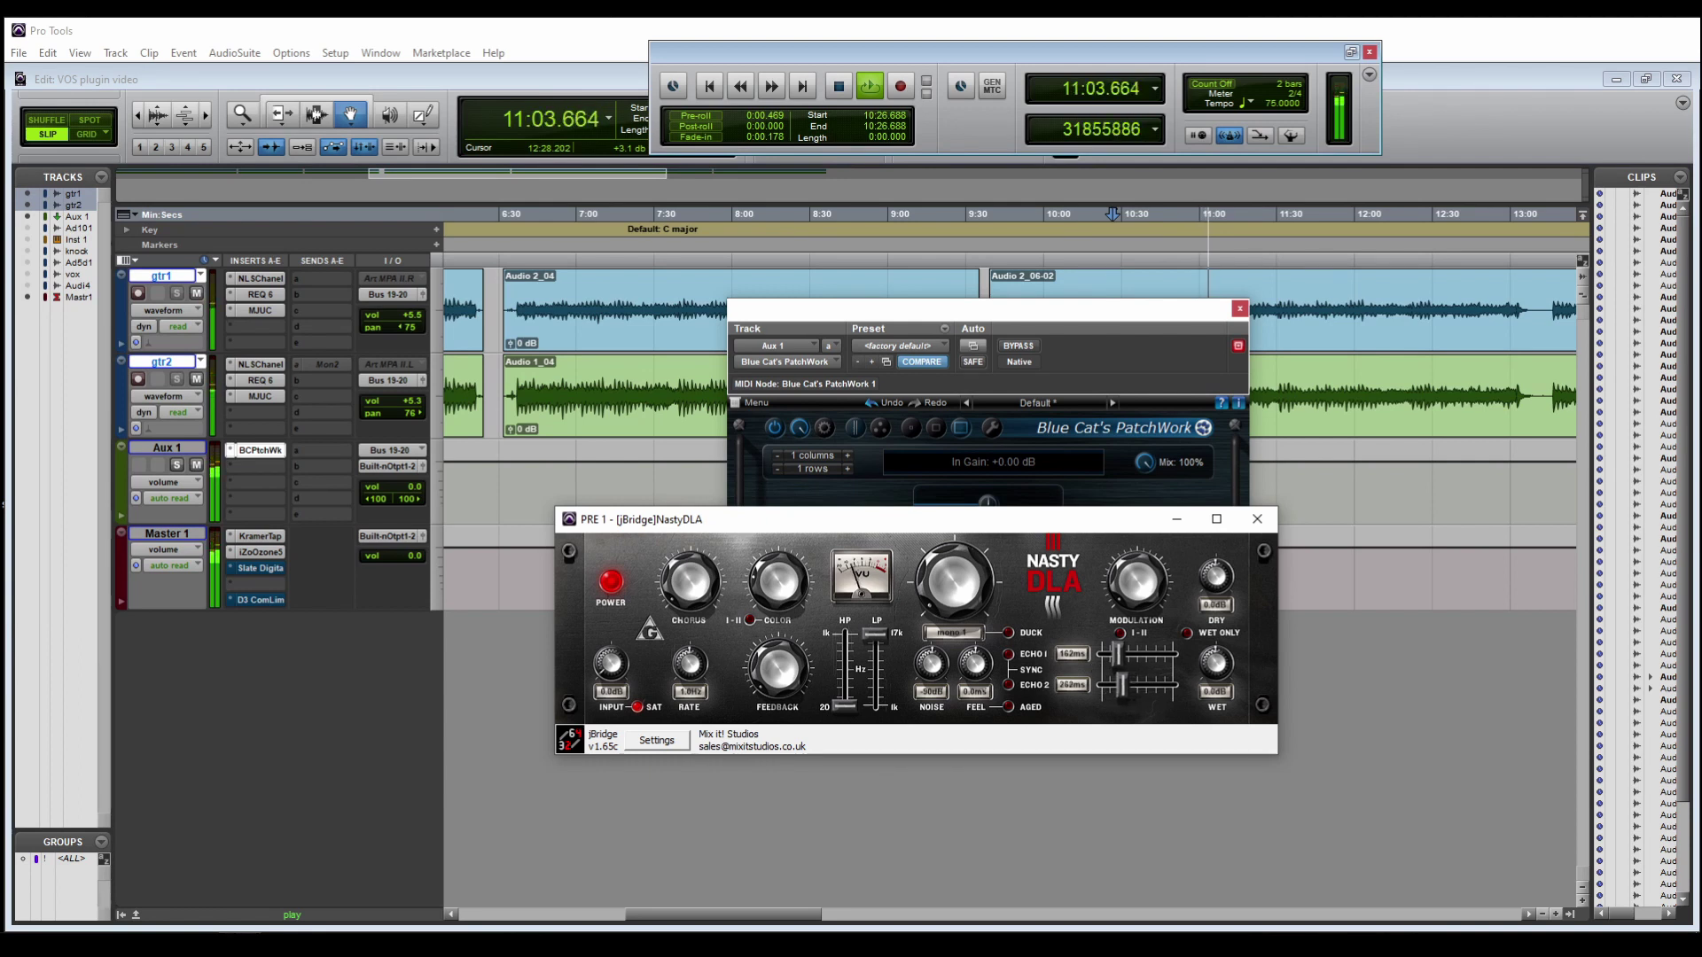
pyautogui.moveTo(1116, 653); pyautogui.dragTo(1113, 653)
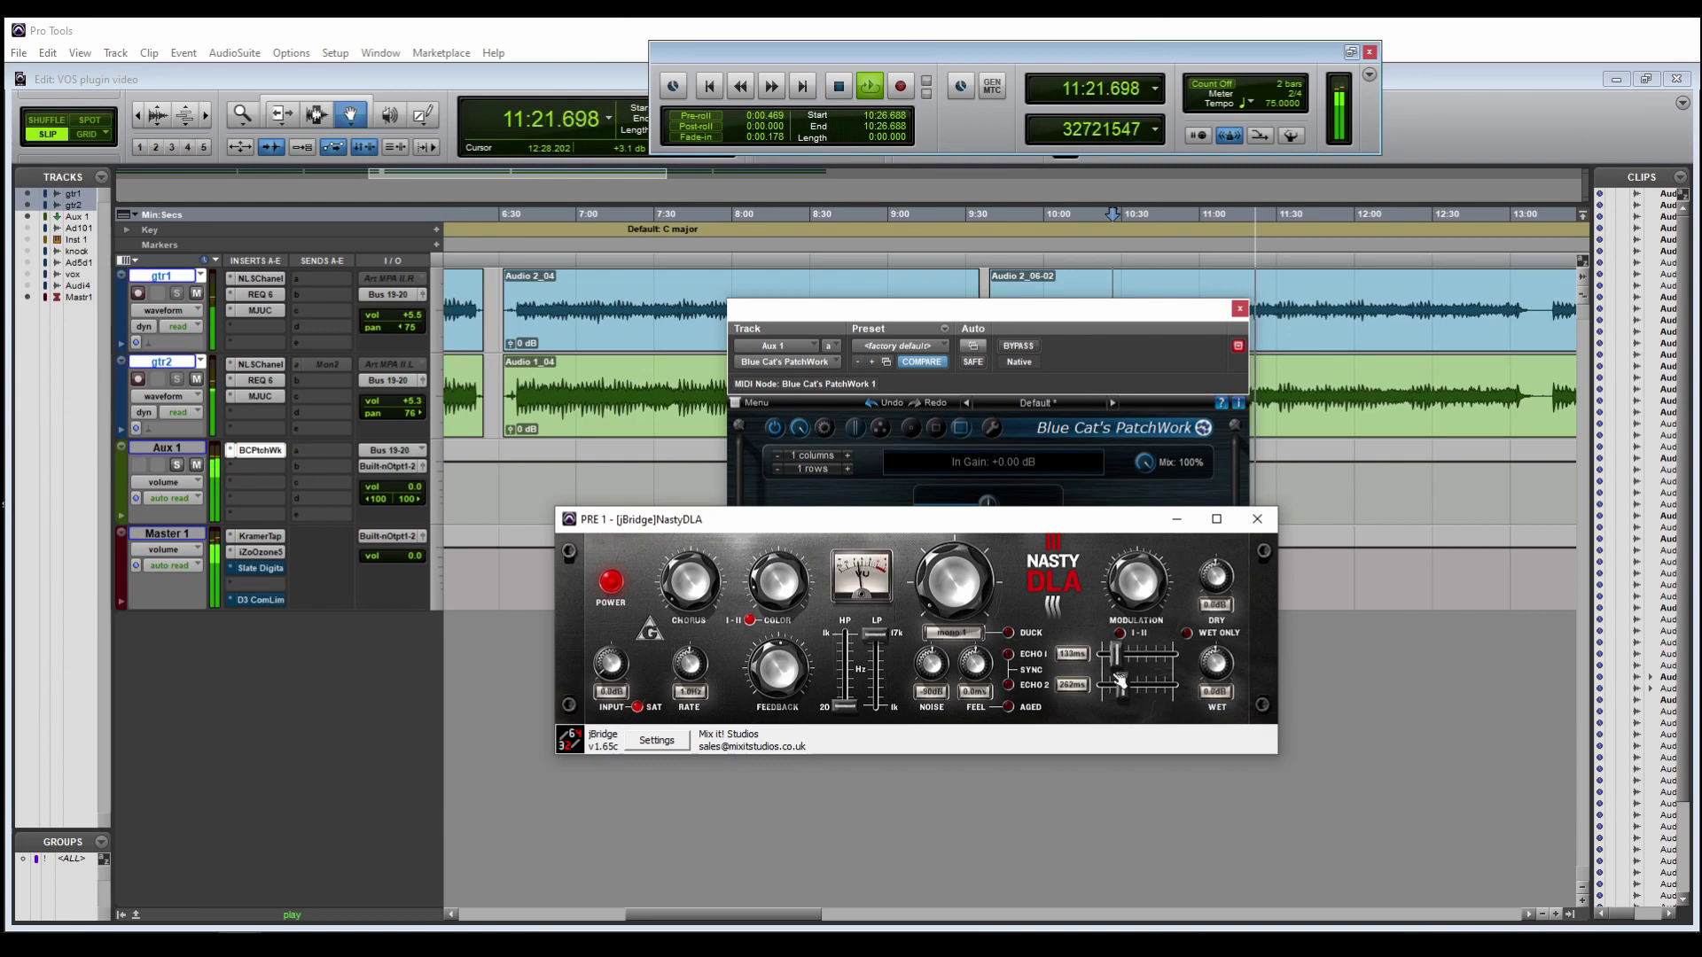
pyautogui.moveTo(1121, 684)
pyautogui.mouseDown()
pyautogui.moveTo(1152, 691)
pyautogui.moveTo(1118, 653)
pyautogui.moveTo(1139, 686)
pyautogui.mouseUp()
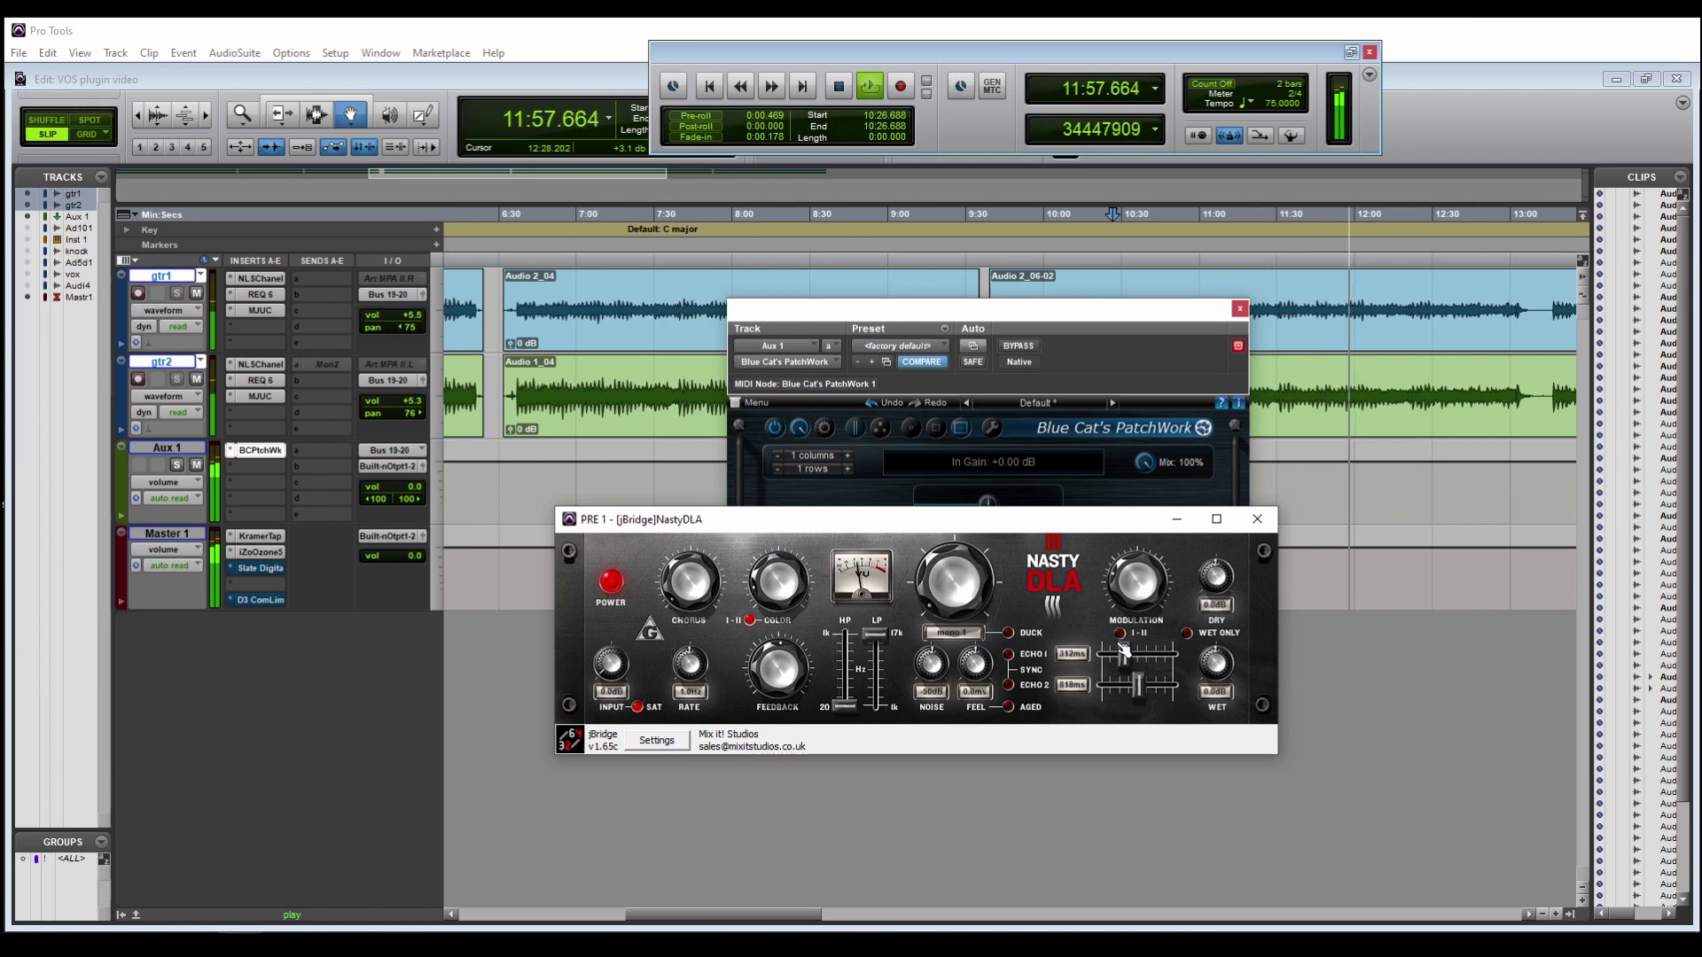
# - Bypass the NastyDLA delay to hear the dry guitars, and stop playback
pyautogui.click(1009, 348)
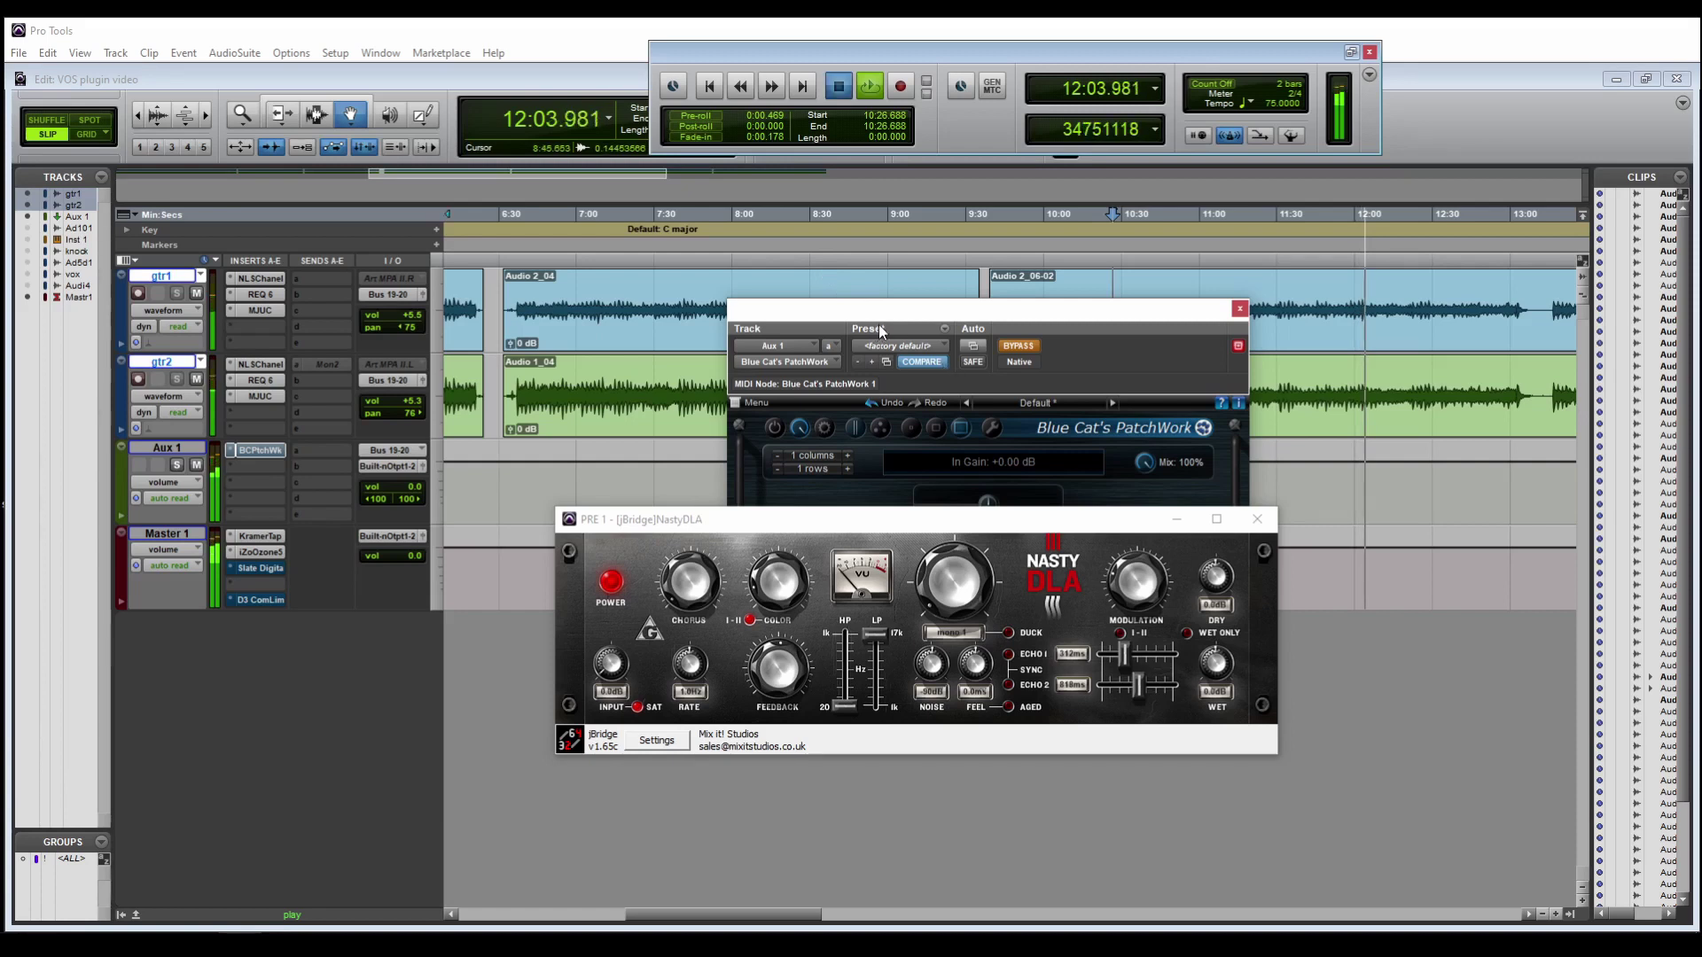
pyautogui.press('space')
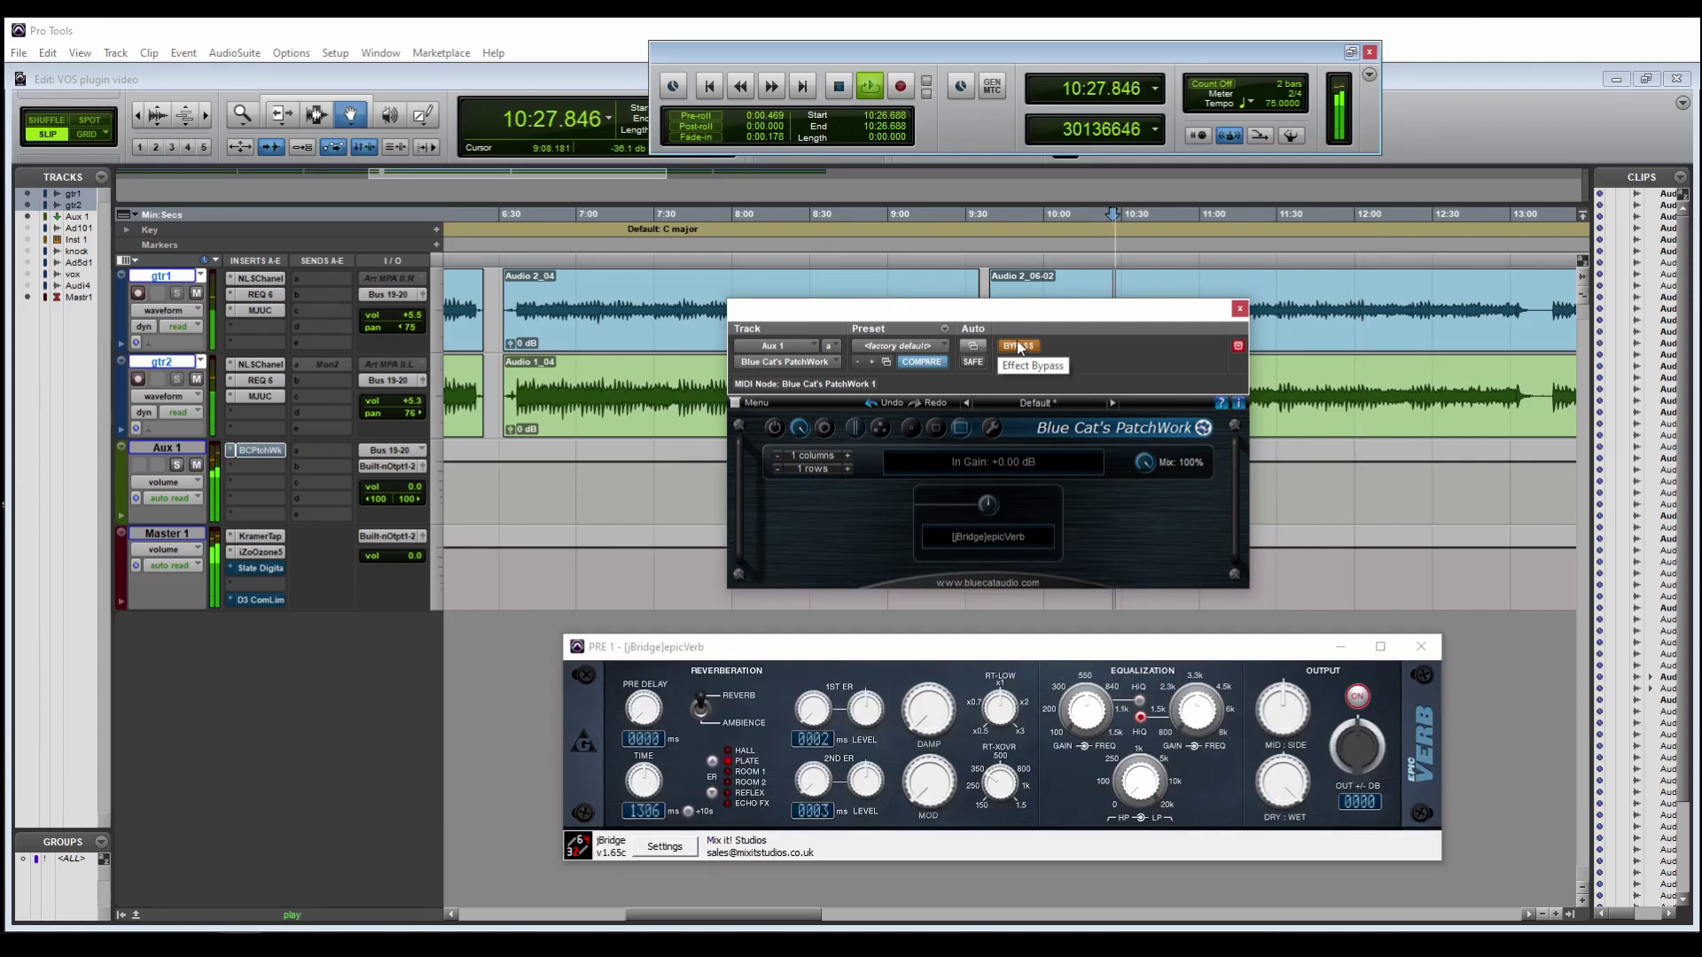
# - Activate the epicVerb reverb and set its pre-delay to 12 ms and its time to 2119 ms
pyautogui.click(1018, 346)
pyautogui.moveTo(977, 659); pyautogui.dragTo(972, 461)
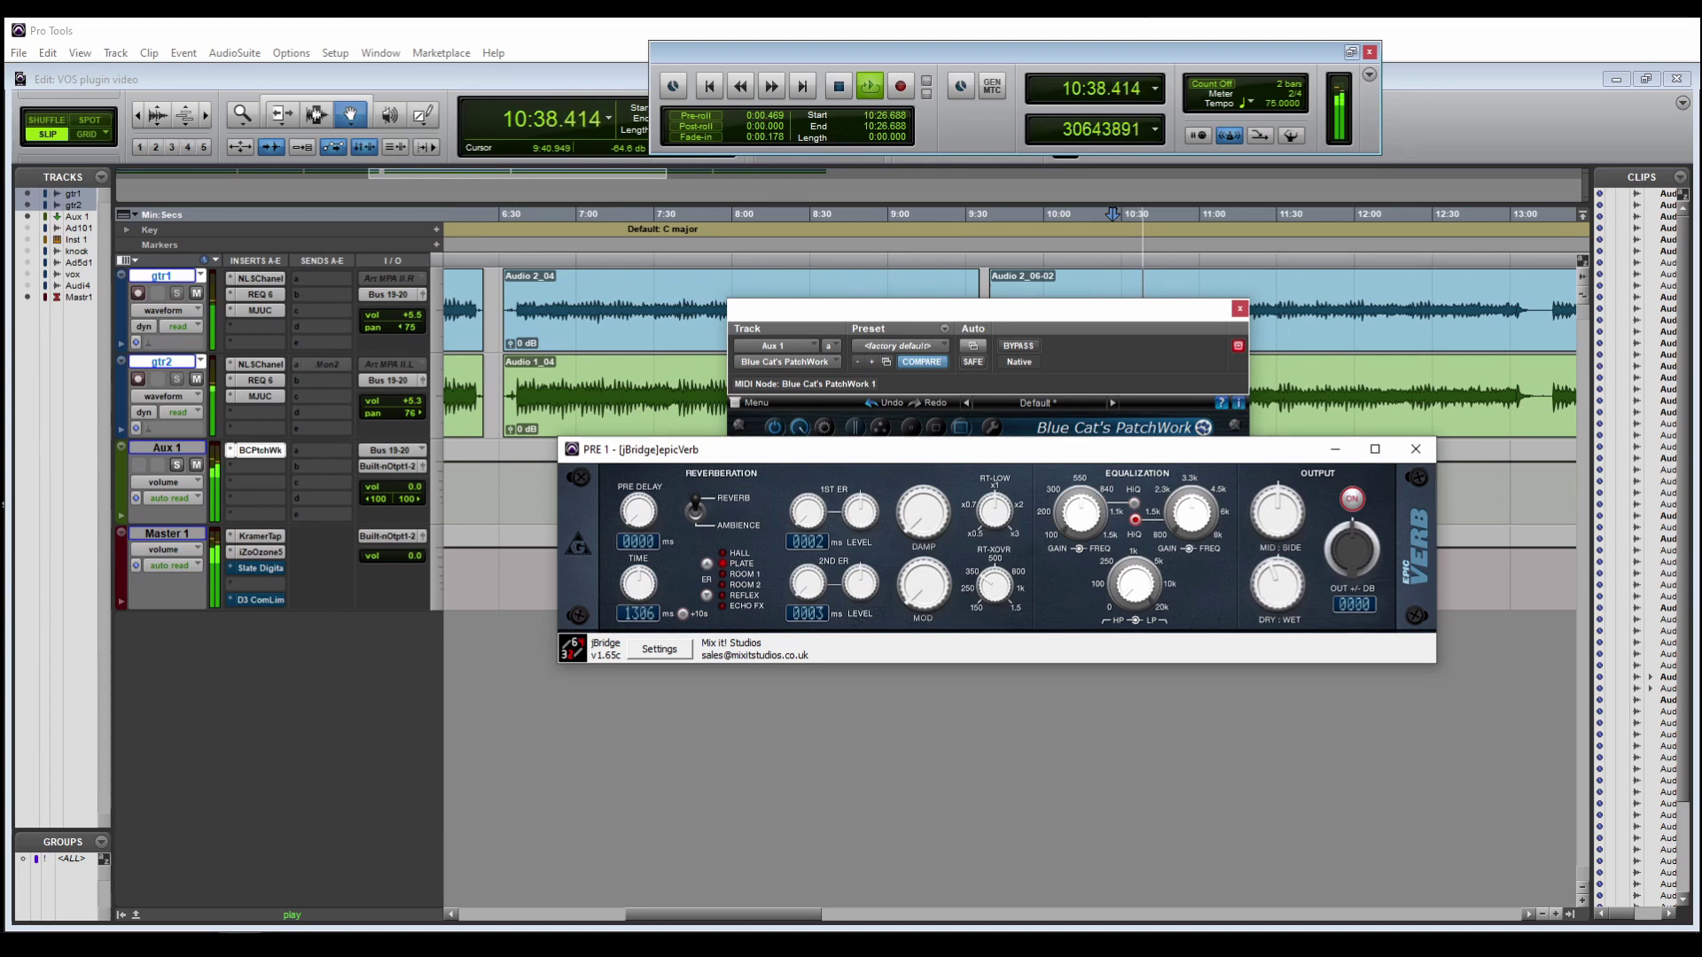
pyautogui.moveTo(635, 521); pyautogui.dragTo(635, 501)
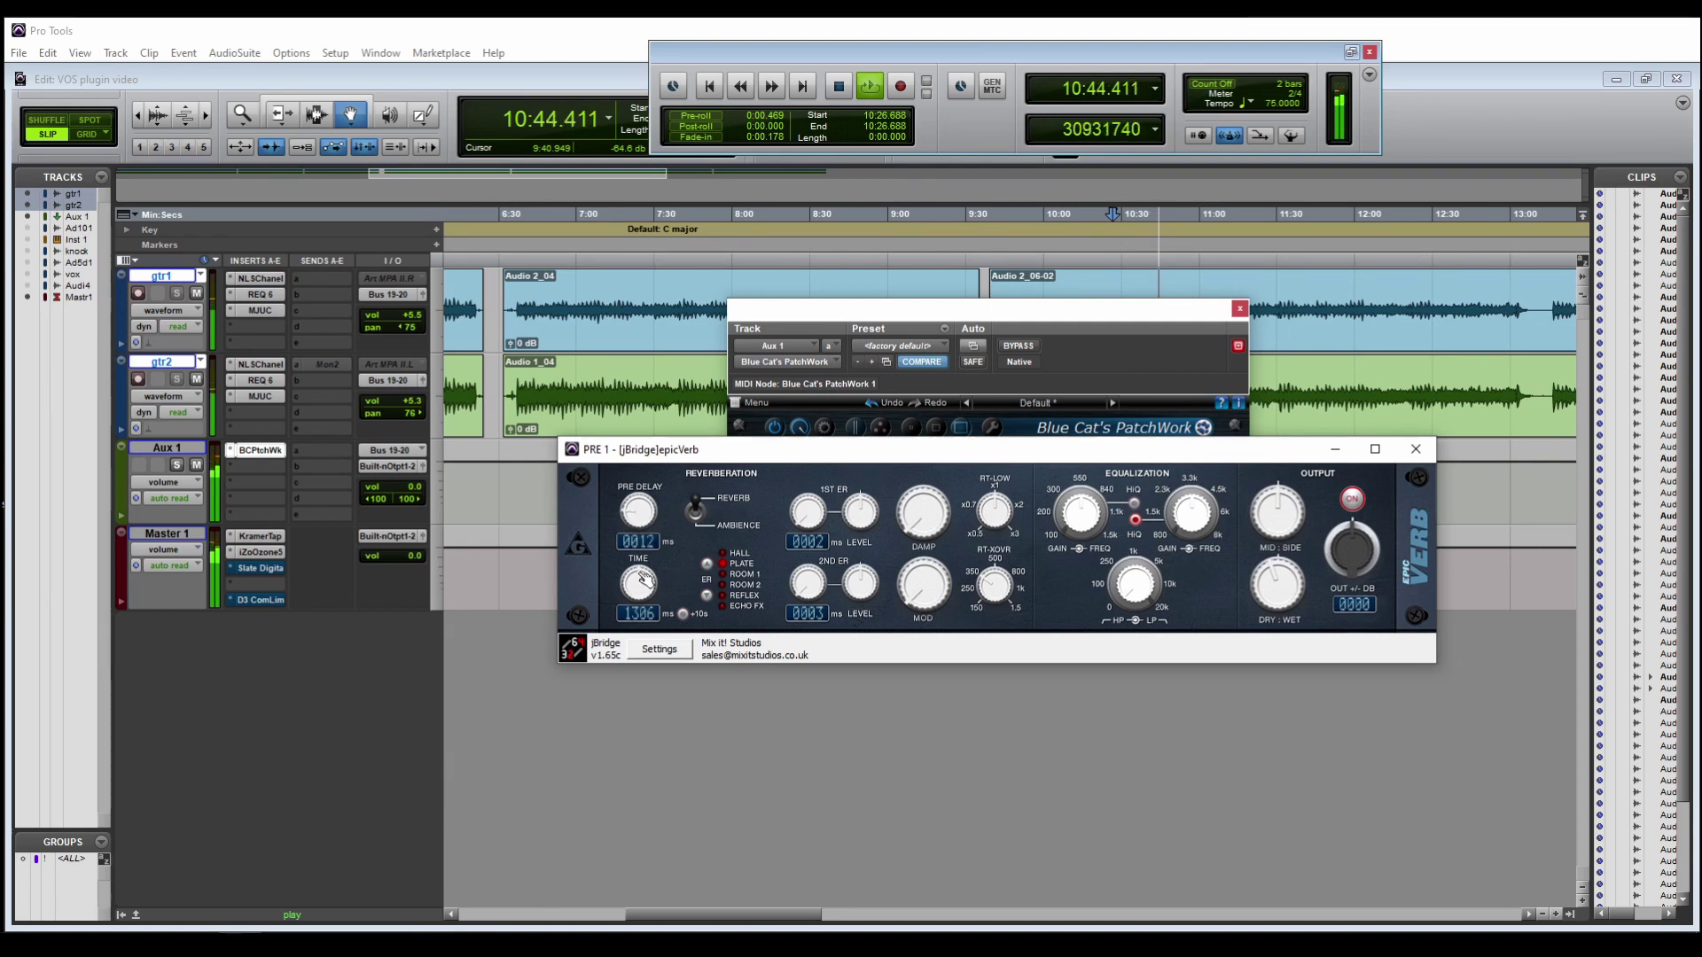
pyautogui.moveTo(638, 585); pyautogui.dragTo(638, 567)
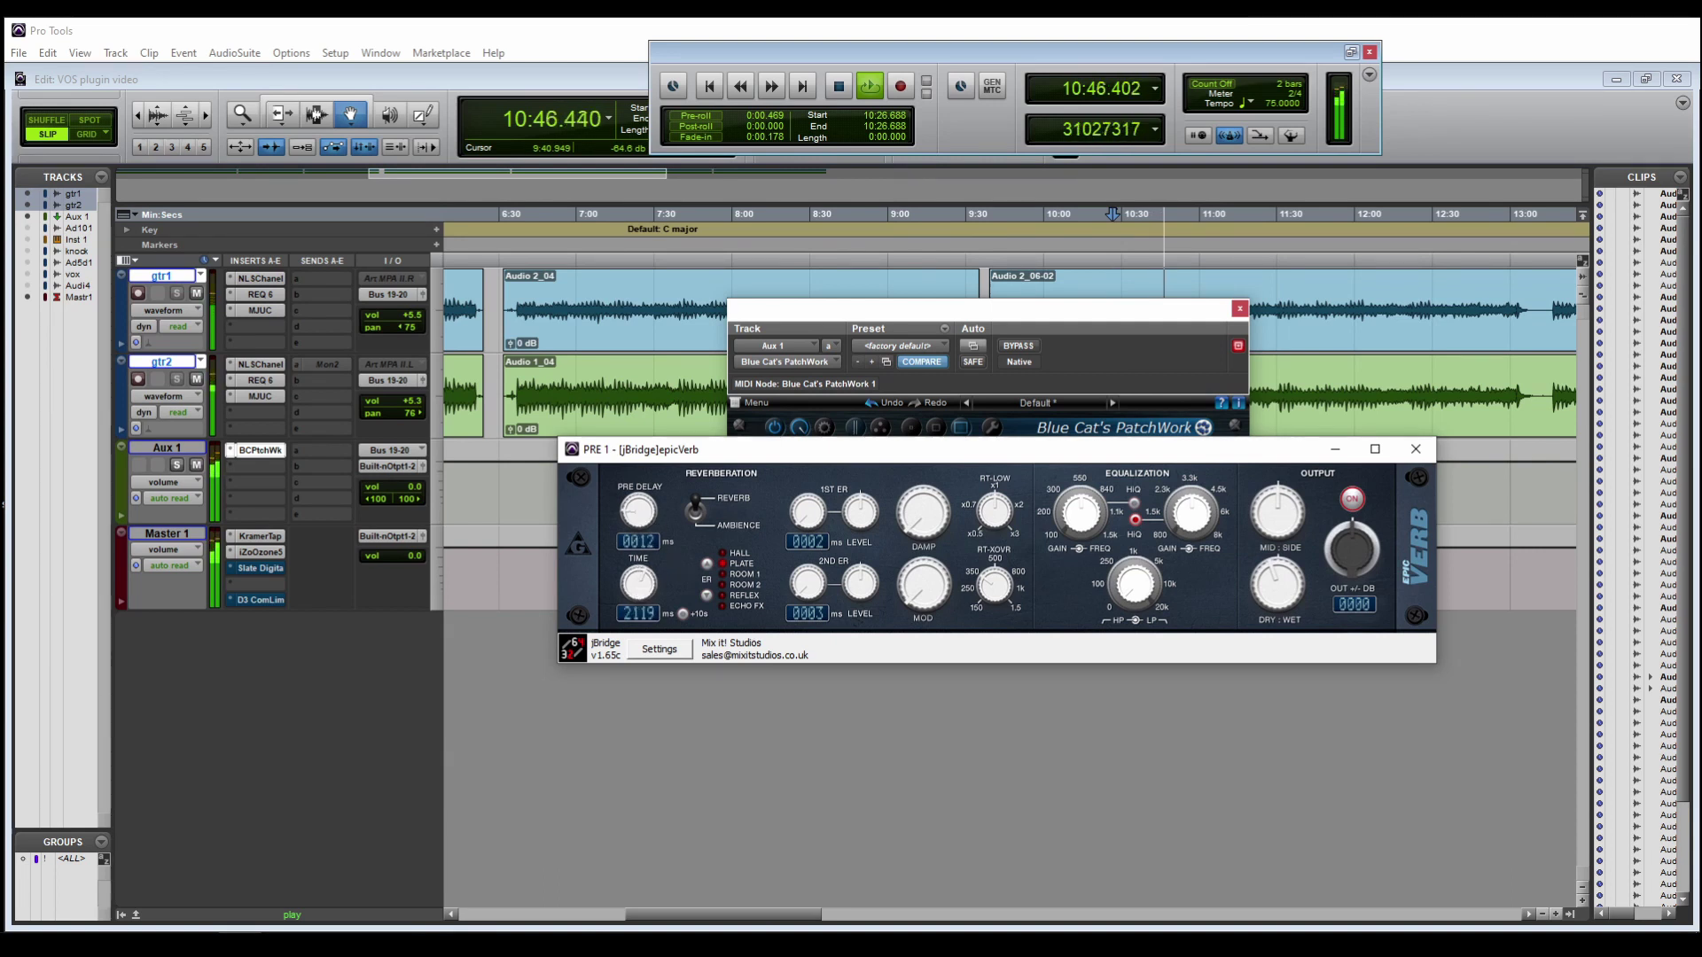
# - Change epicVerb's reverb type and set the reverb time to about 3058 ms
pyautogui.click(708, 597)
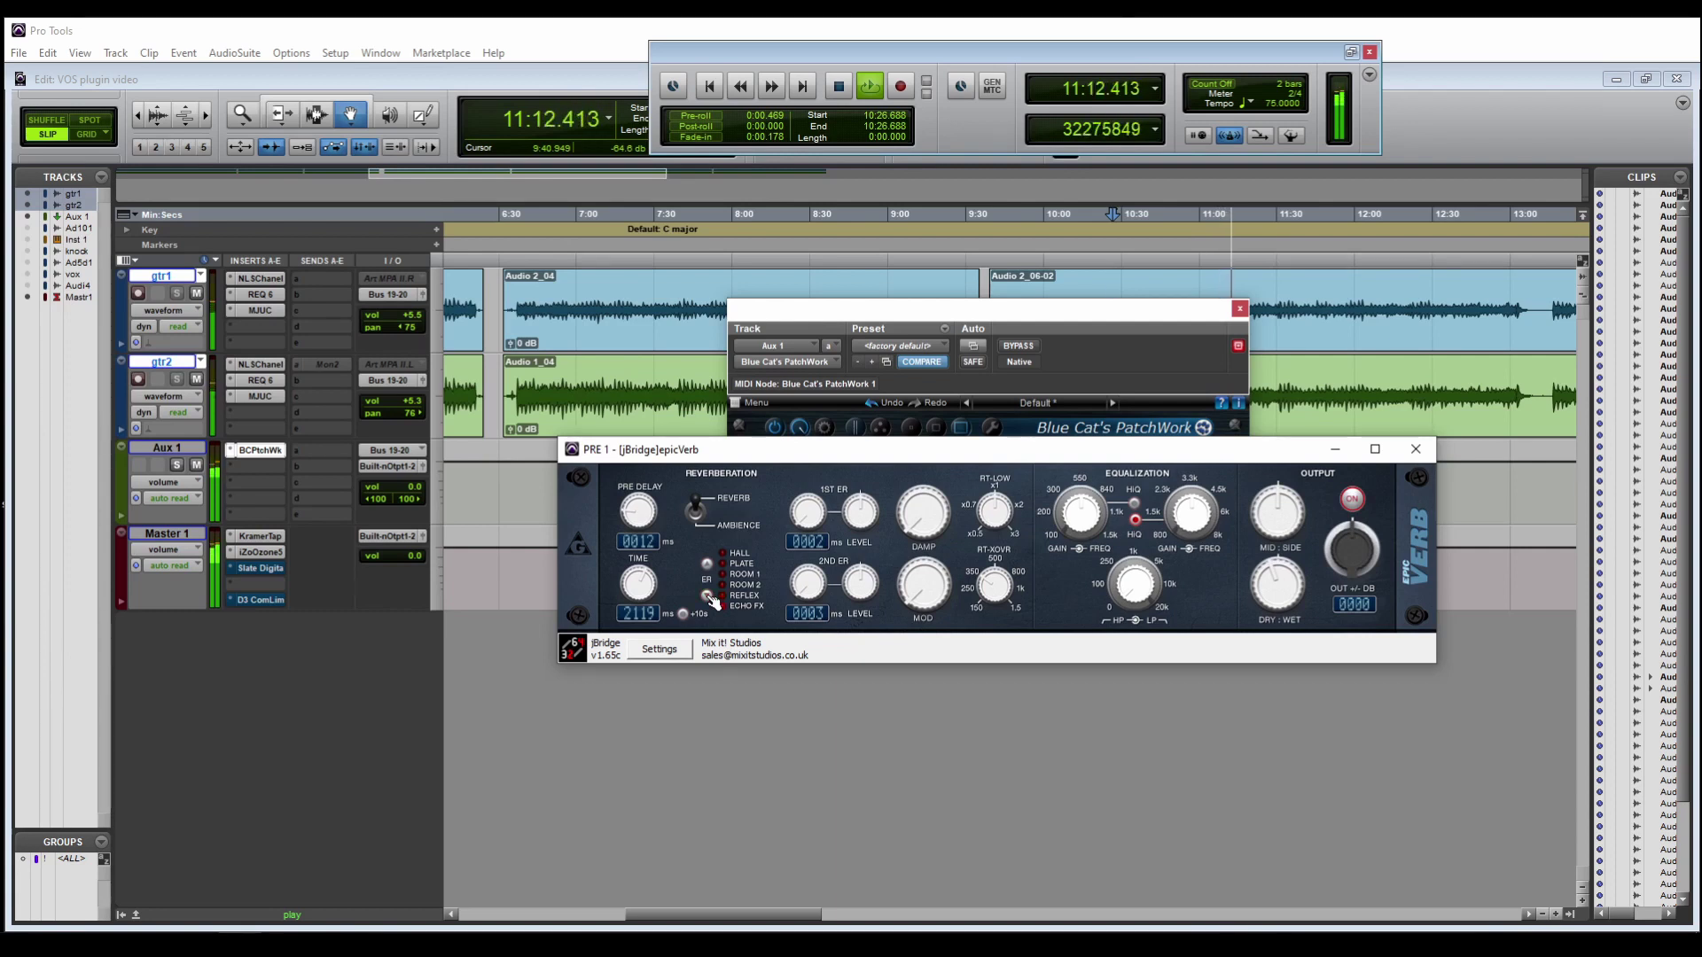
pyautogui.moveTo(626, 589); pyautogui.dragTo(626, 545)
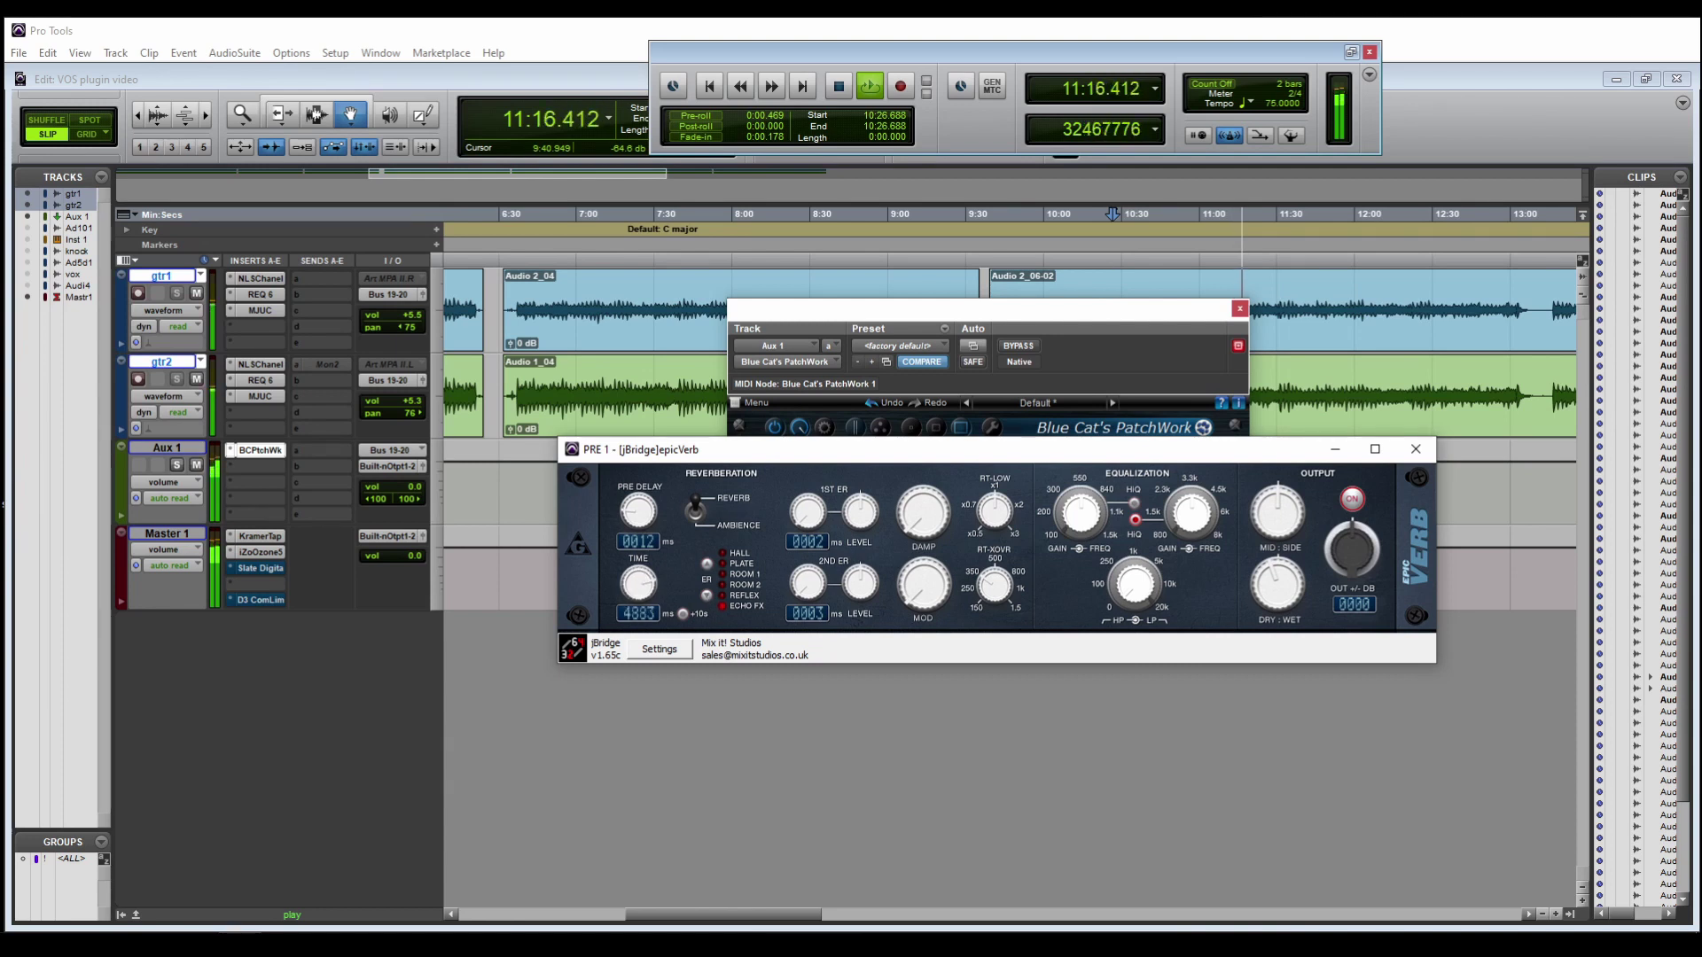
pyautogui.moveTo(637, 585); pyautogui.dragTo(637, 591)
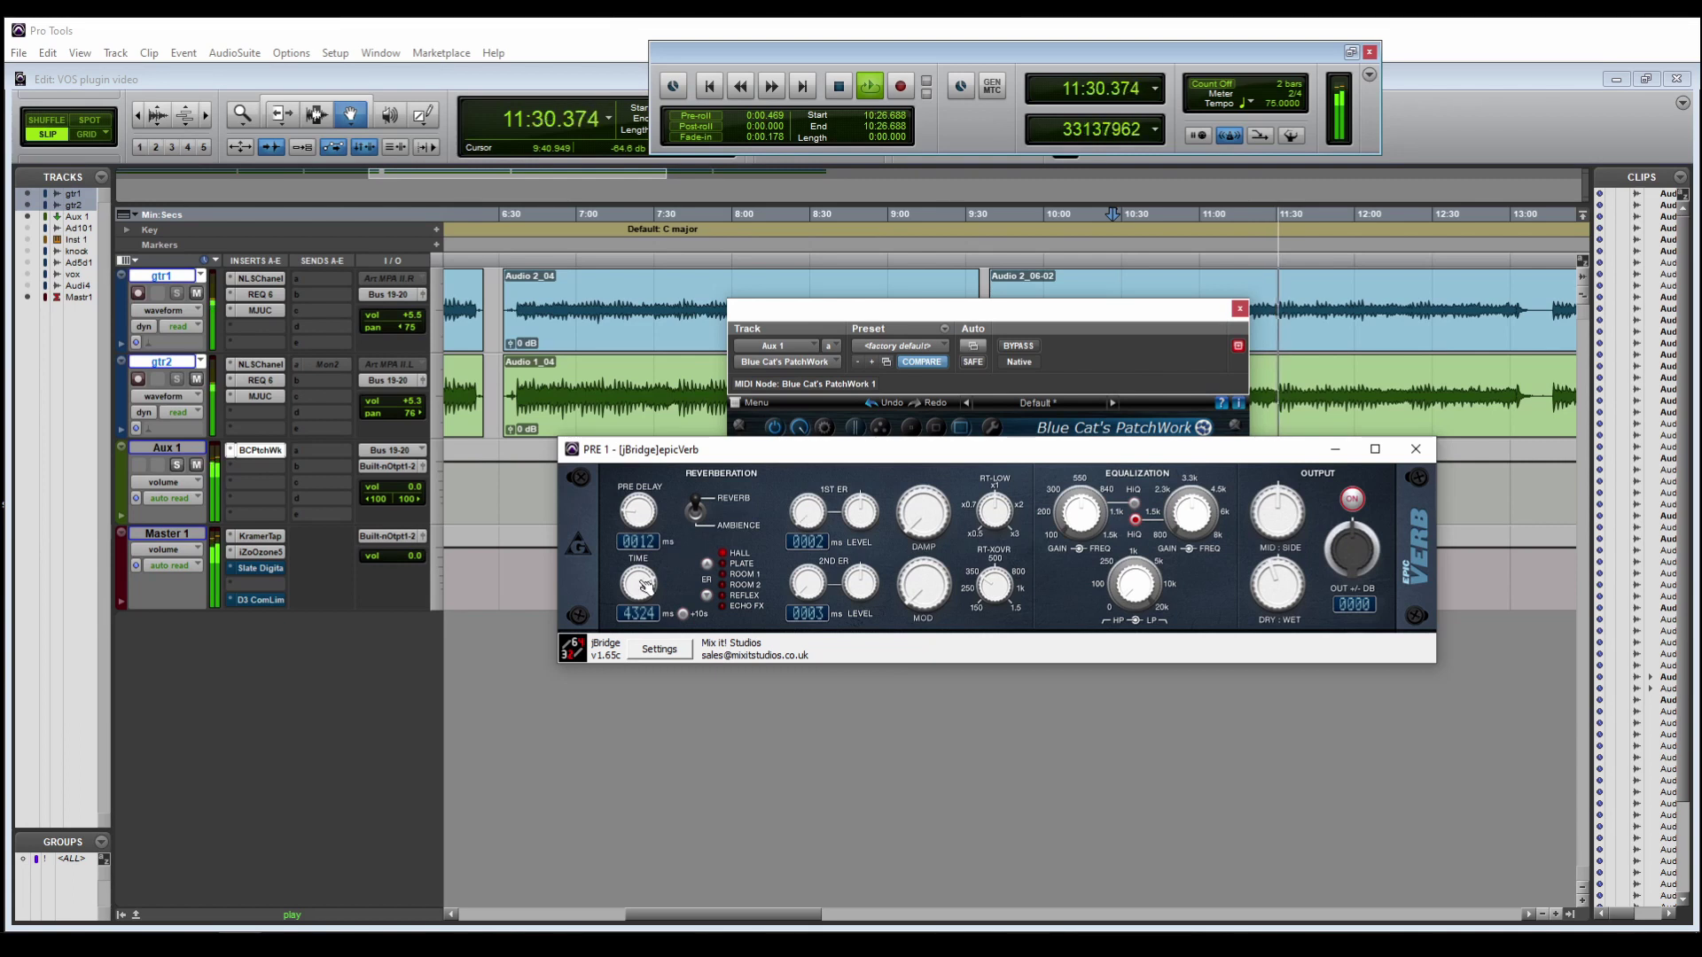
pyautogui.moveTo(644, 585); pyautogui.dragTo(640, 589)
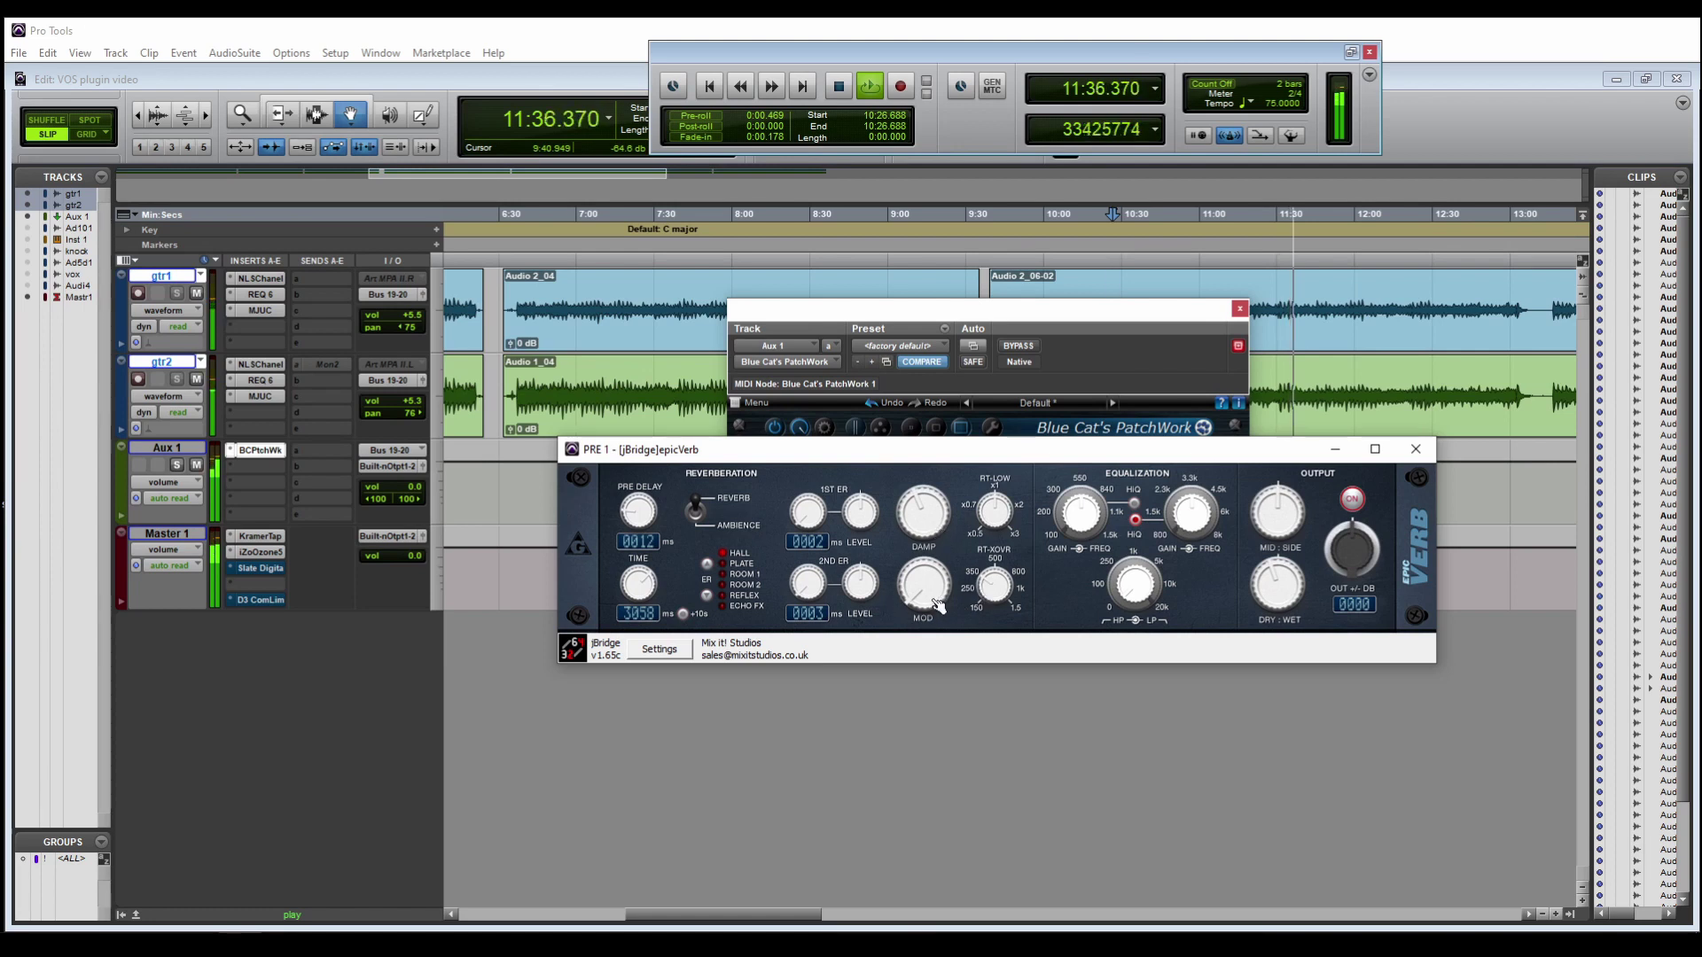
# - Raise epicVerb's modulation amount and increase both early reflection times
pyautogui.moveTo(935, 601); pyautogui.dragTo(935, 532)
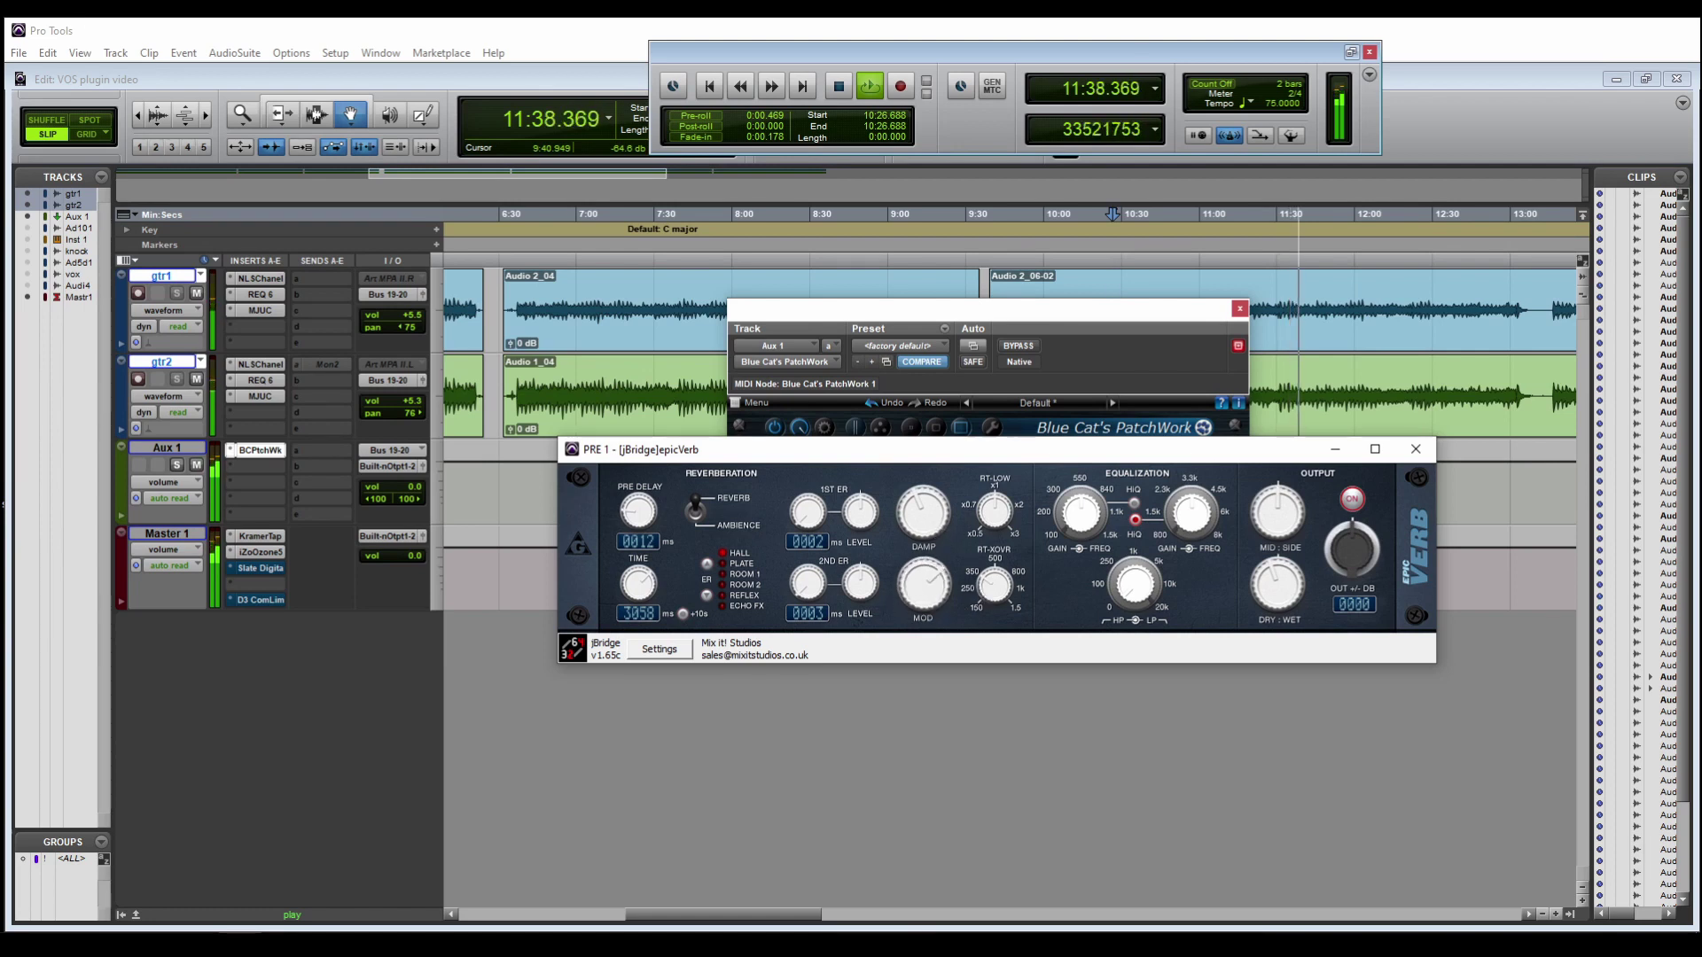
pyautogui.moveTo(935, 601); pyautogui.dragTo(935, 615)
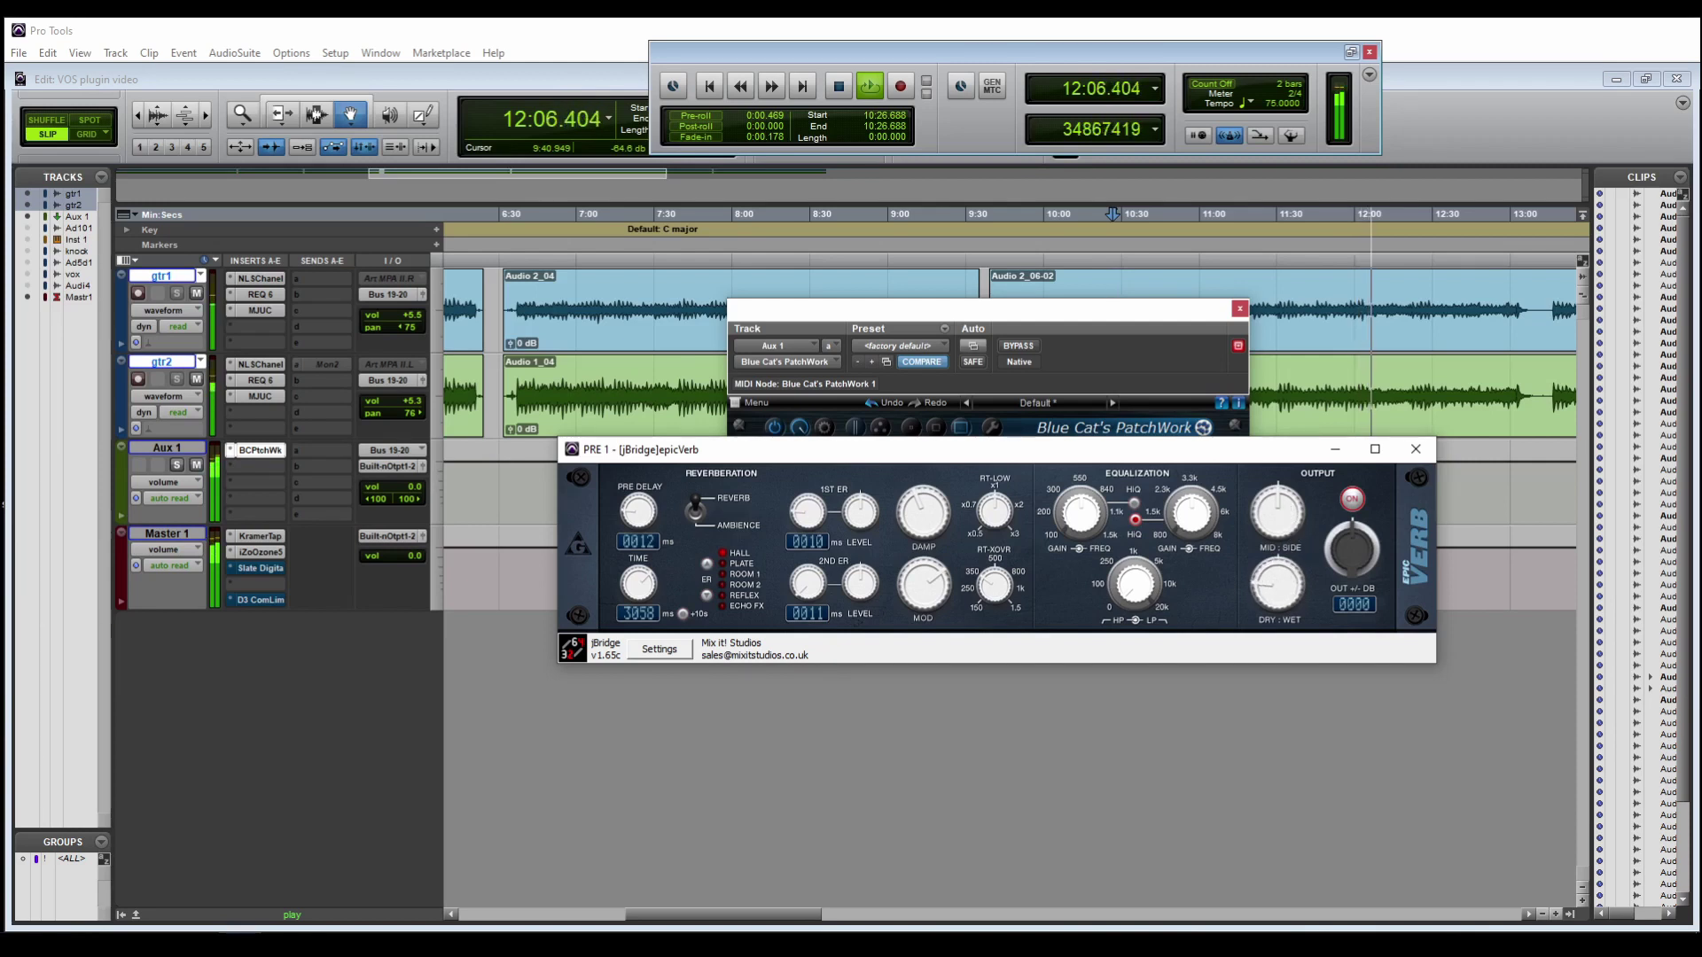
# - Compare the guitars with and without epicVerb, reducing its wet level slightly between comparisons, and stop playback
pyautogui.click(1030, 347)
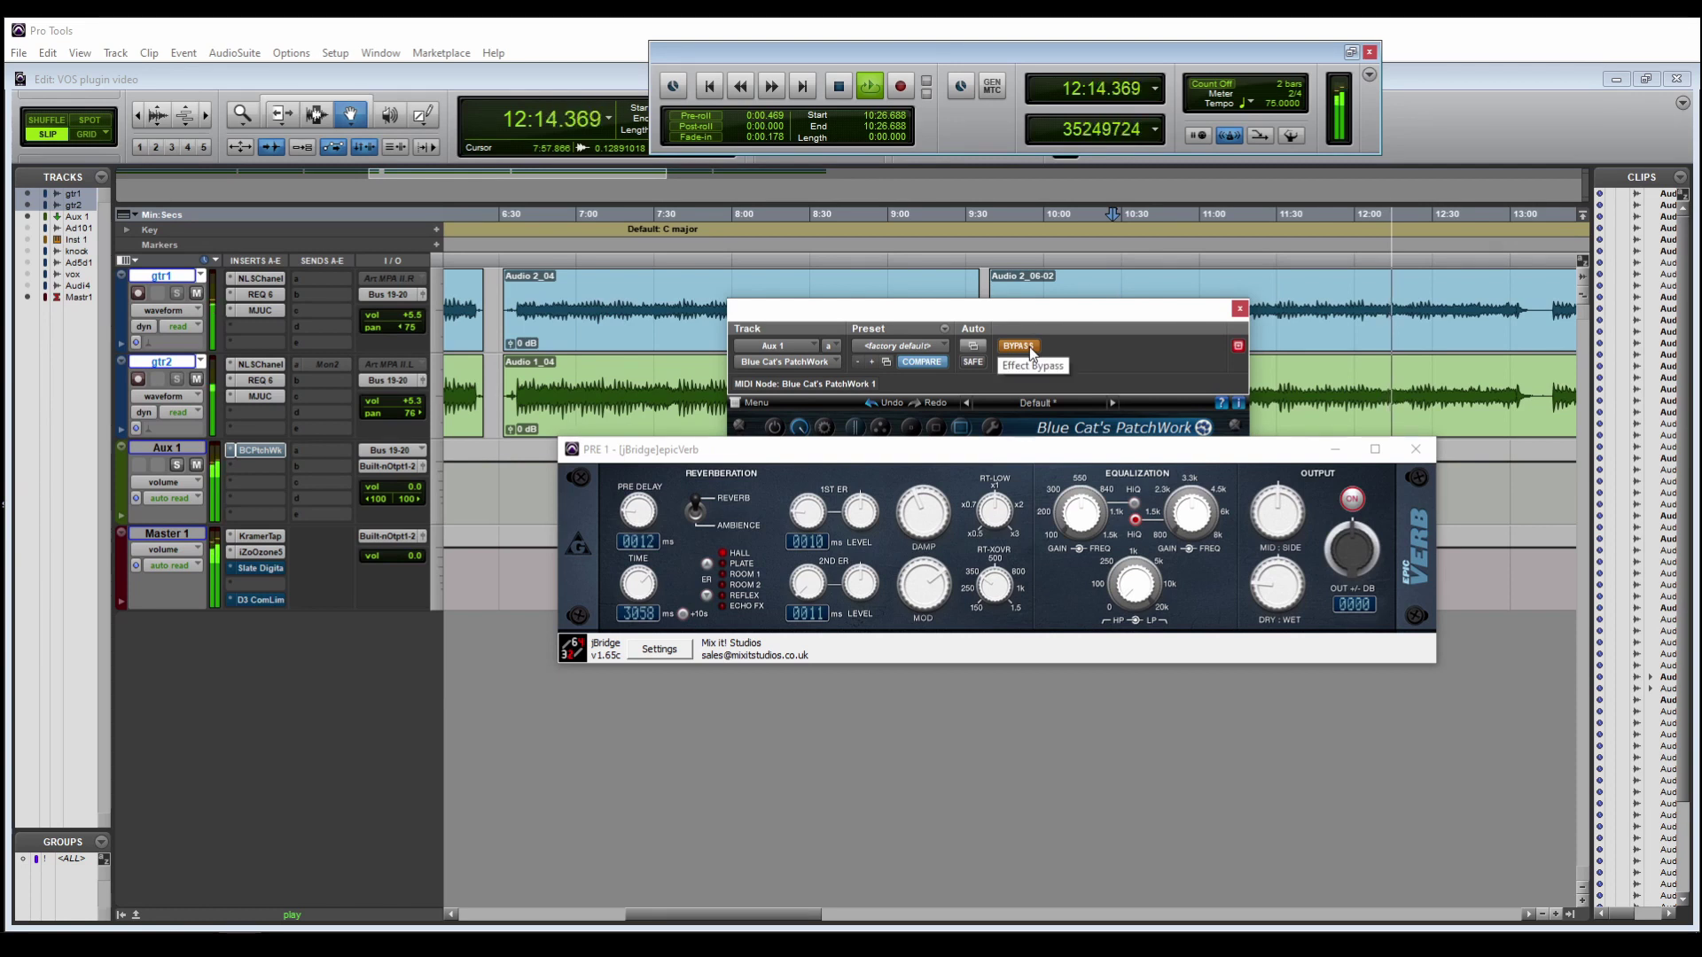
pyautogui.click(1029, 347)
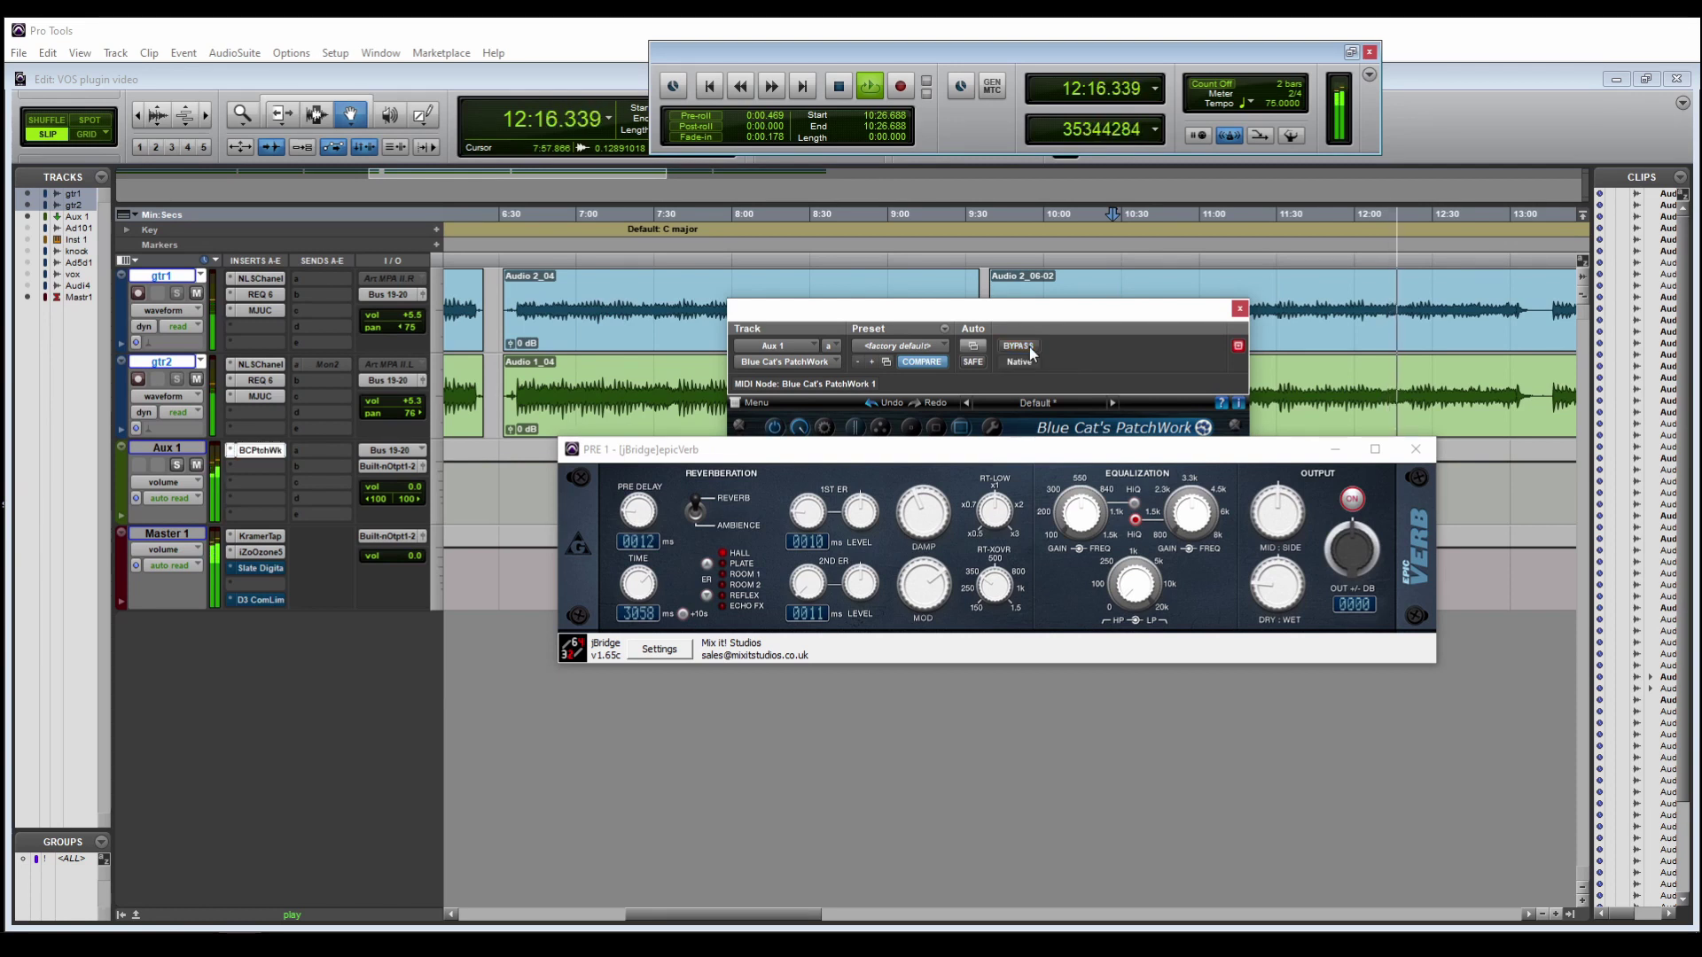
pyautogui.moveTo(1275, 589); pyautogui.dragTo(1274, 595)
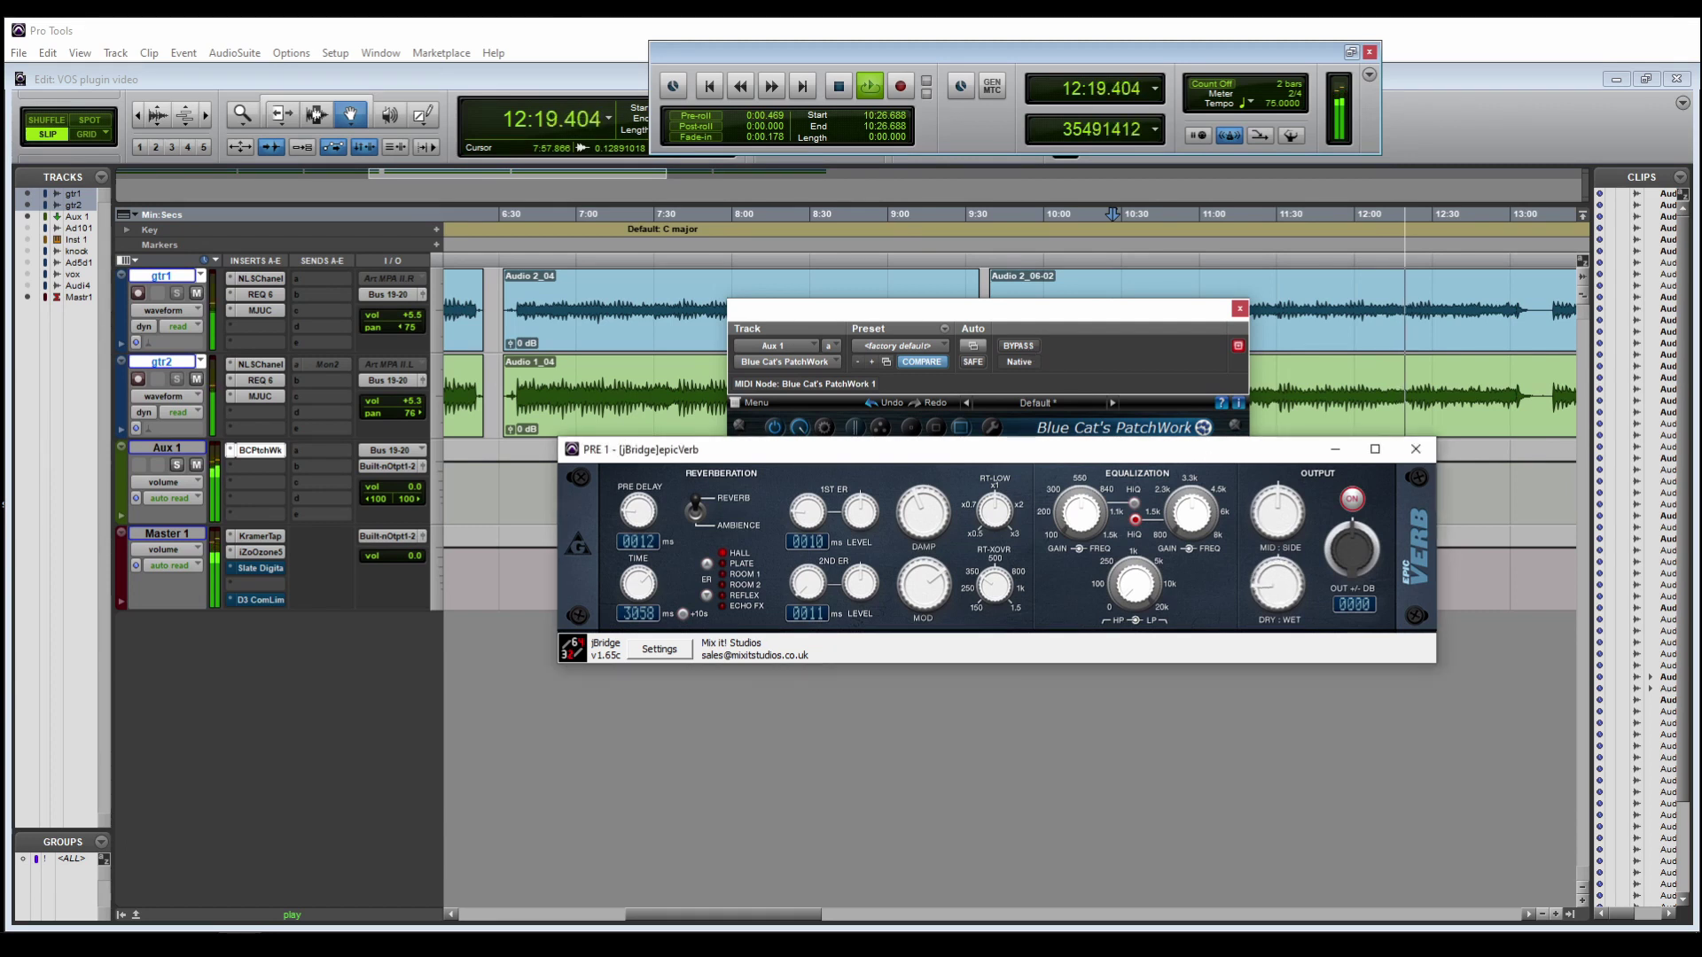
pyautogui.click(1015, 346)
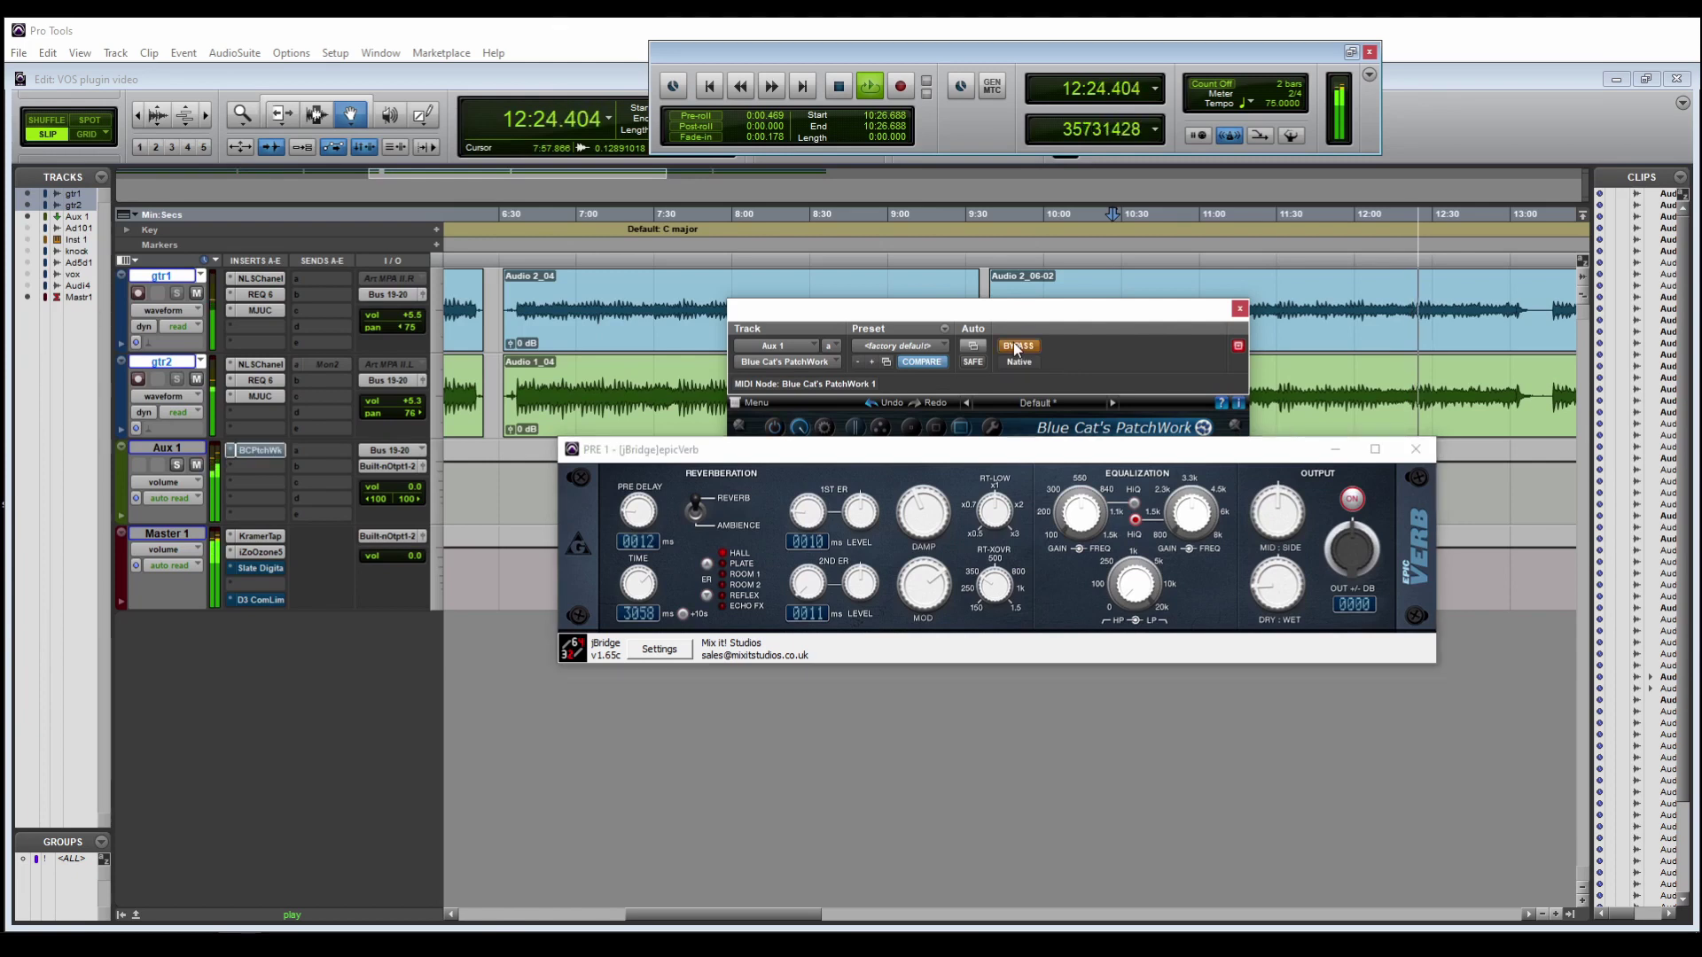
pyautogui.click(1013, 344)
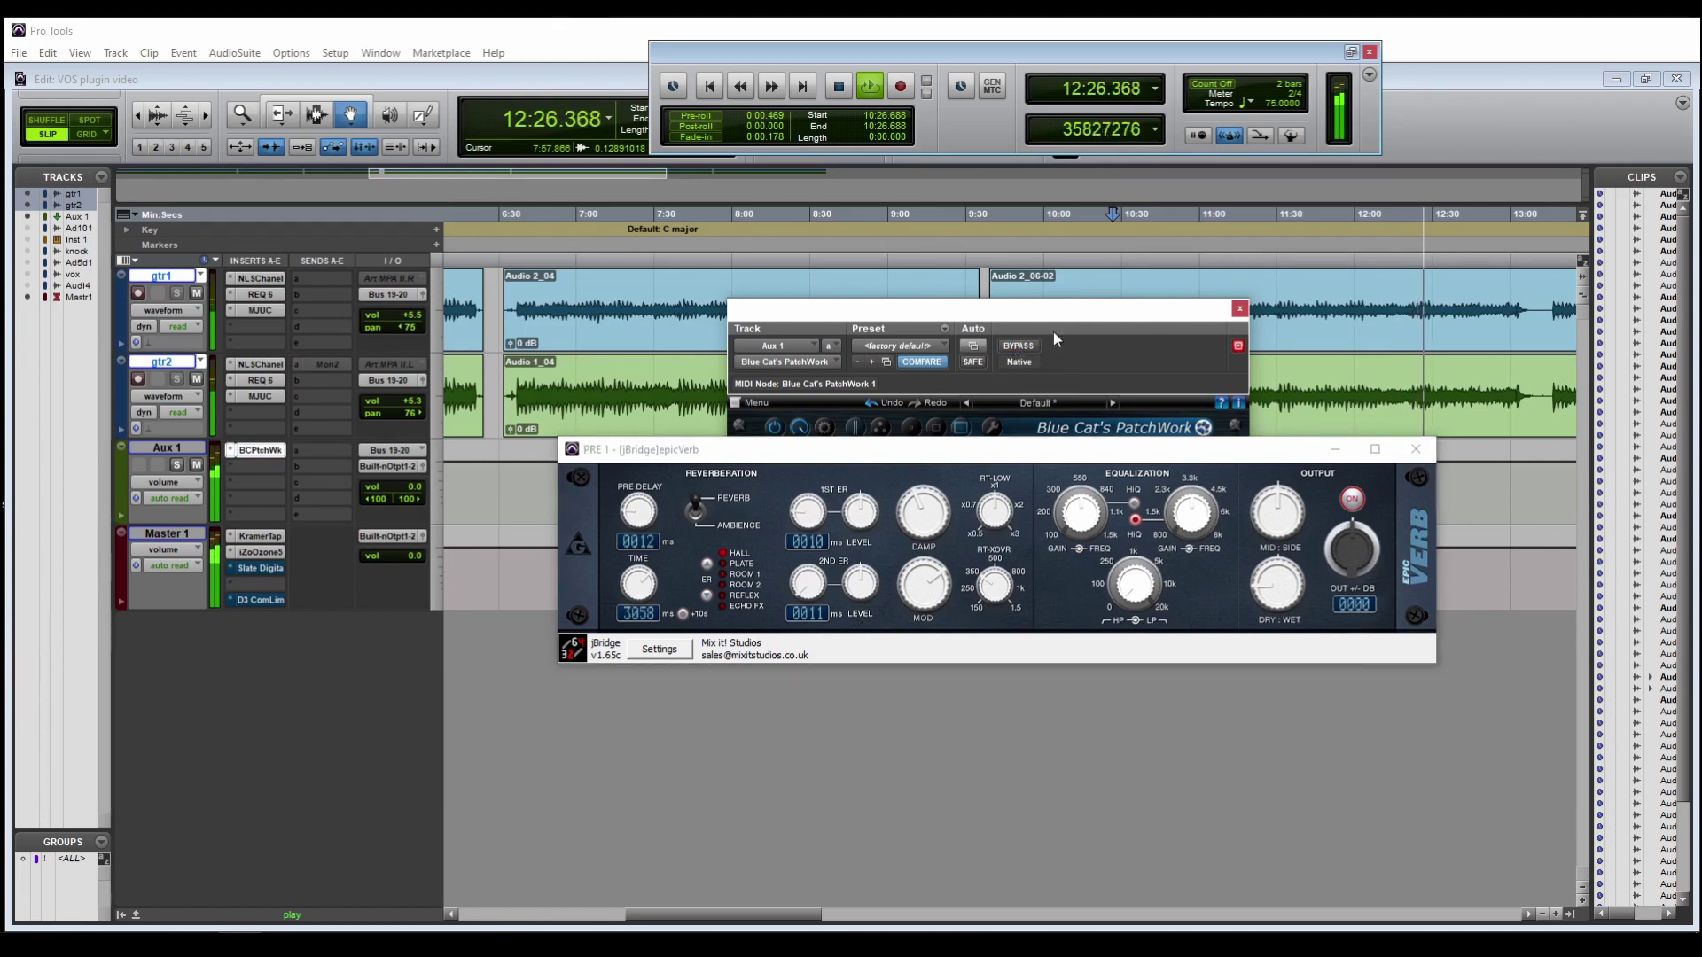
pyautogui.press('space')
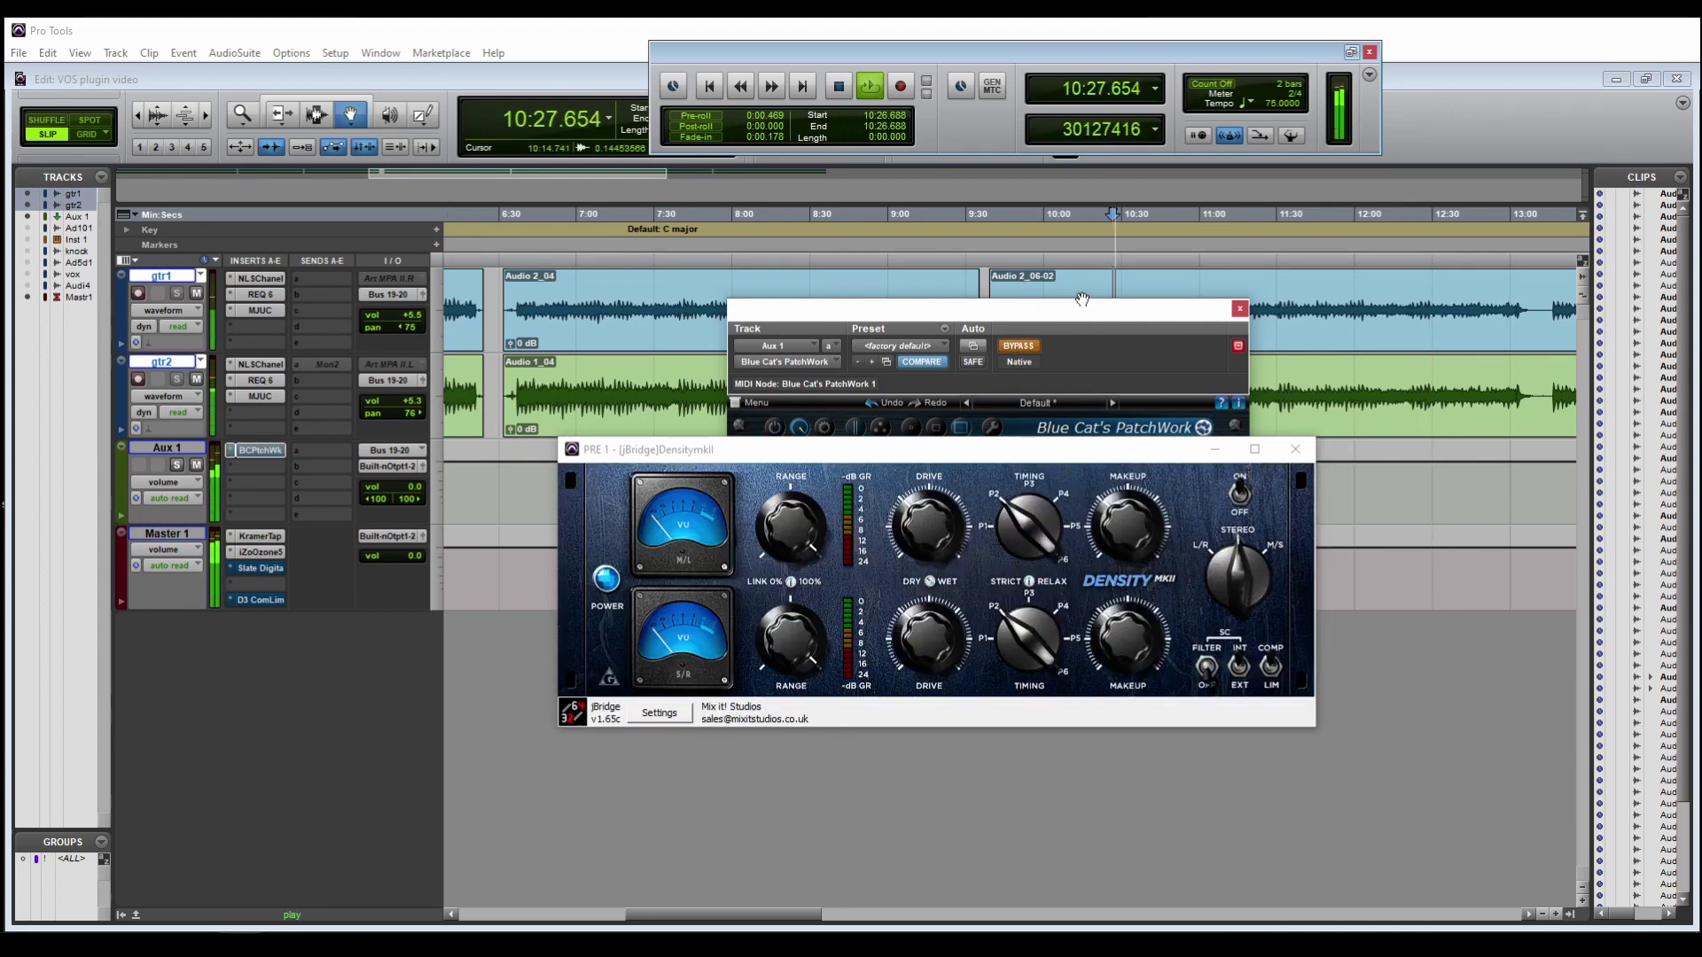
# - Activate the Density mkII compressor and adjust the range, drive and timing of its upper channel
pyautogui.click(1013, 346)
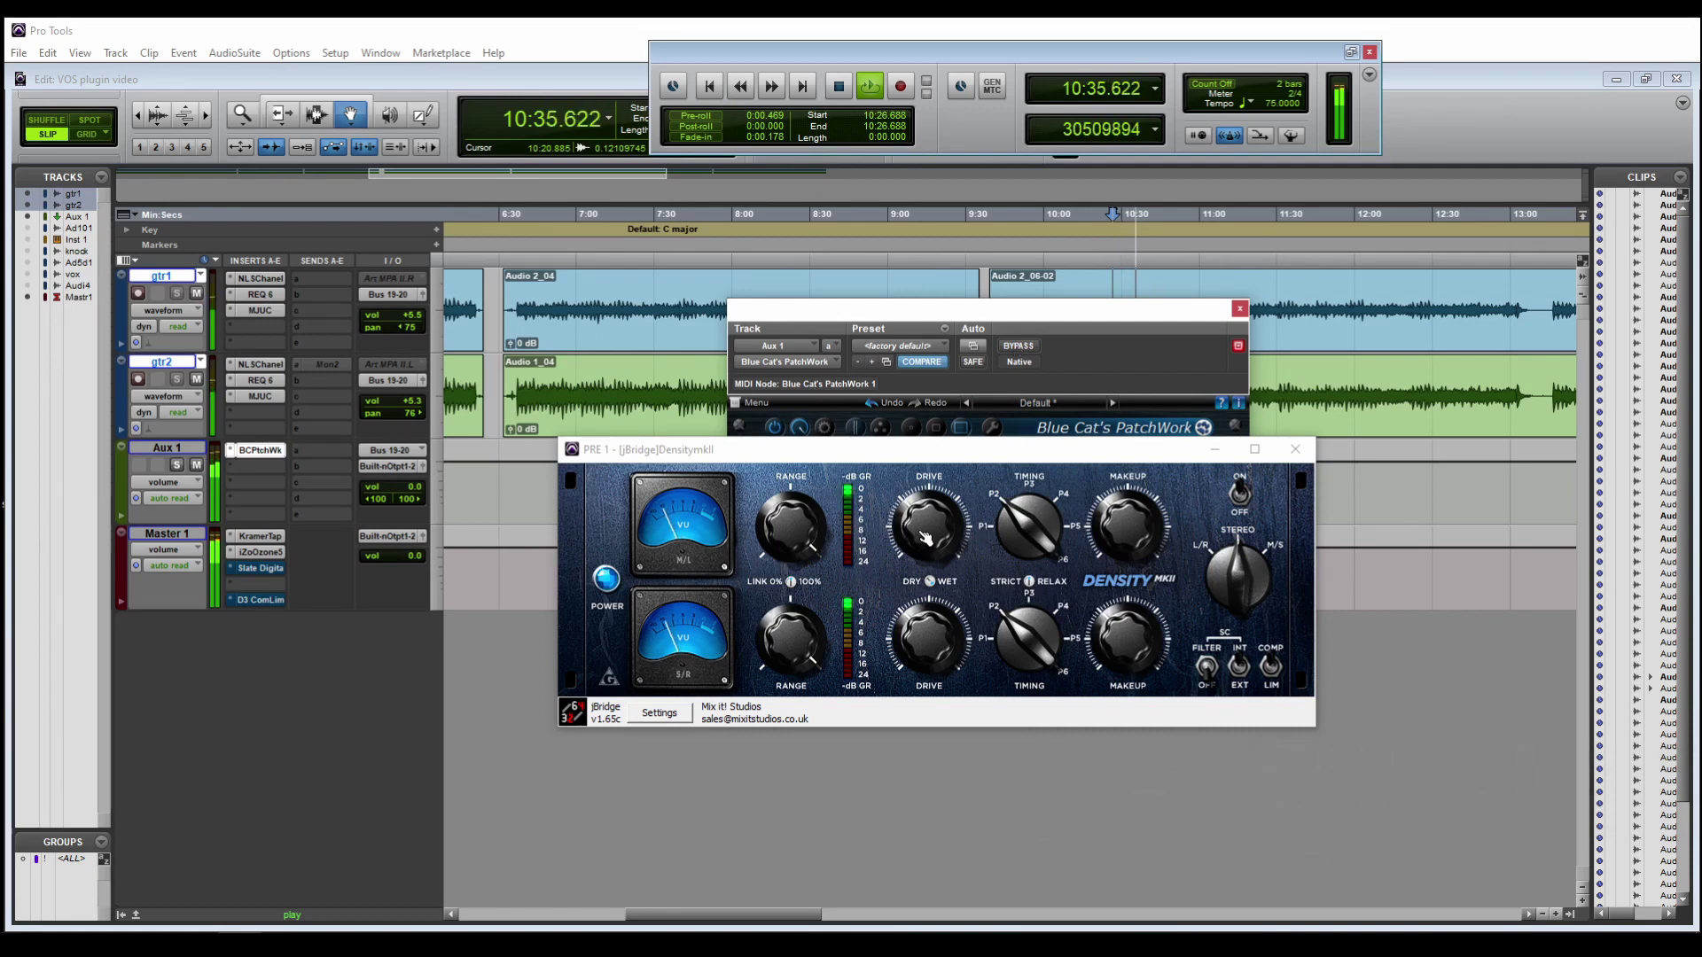
pyautogui.moveTo(794, 523)
pyautogui.mouseDown()
pyautogui.moveTo(794, 635)
pyautogui.moveTo(794, 523)
pyautogui.mouseUp()
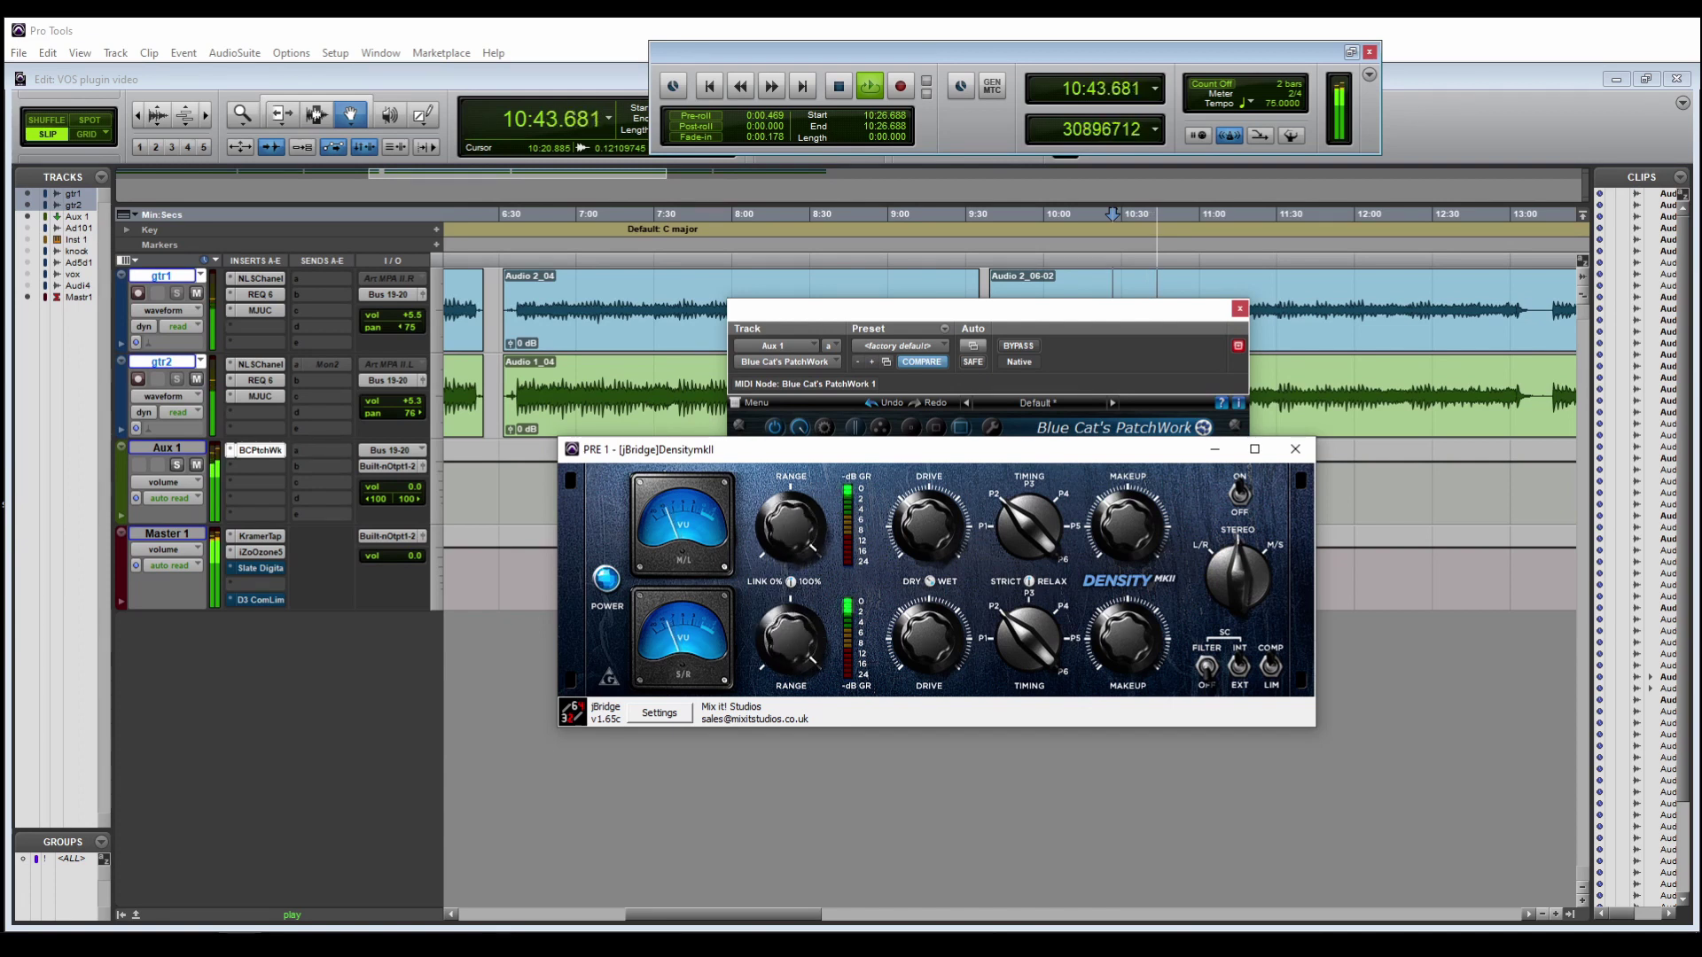
pyautogui.moveTo(922, 535); pyautogui.dragTo(922, 486)
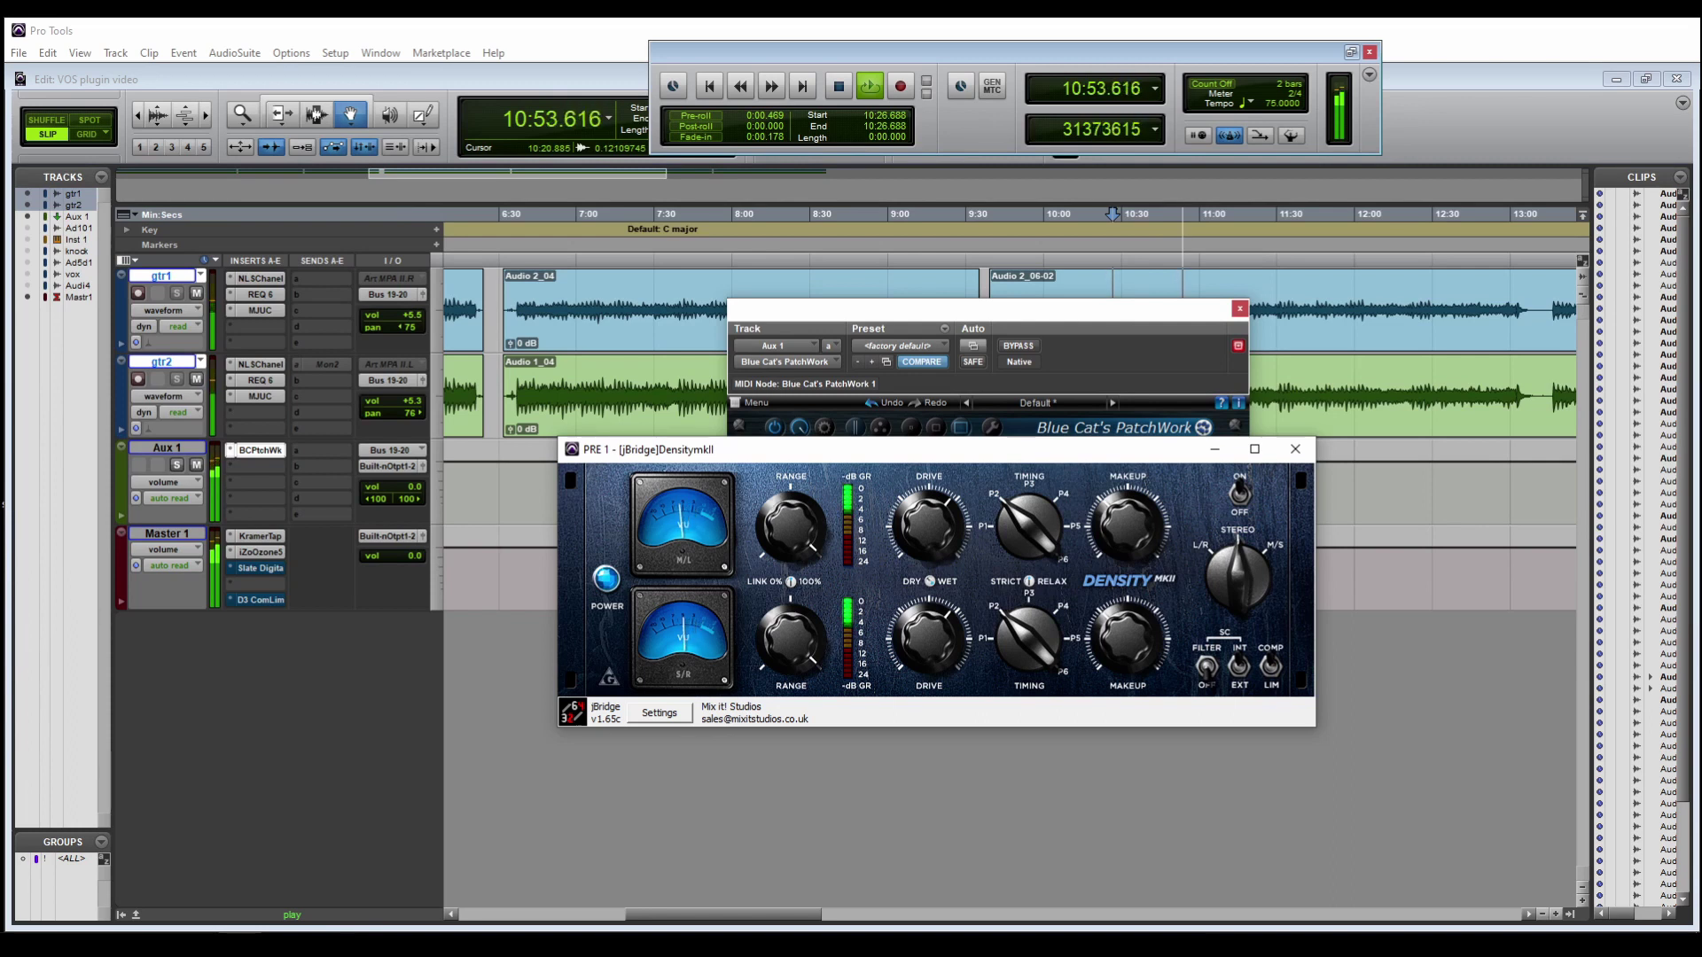
pyautogui.moveTo(1028, 526); pyautogui.dragTo(1028, 567)
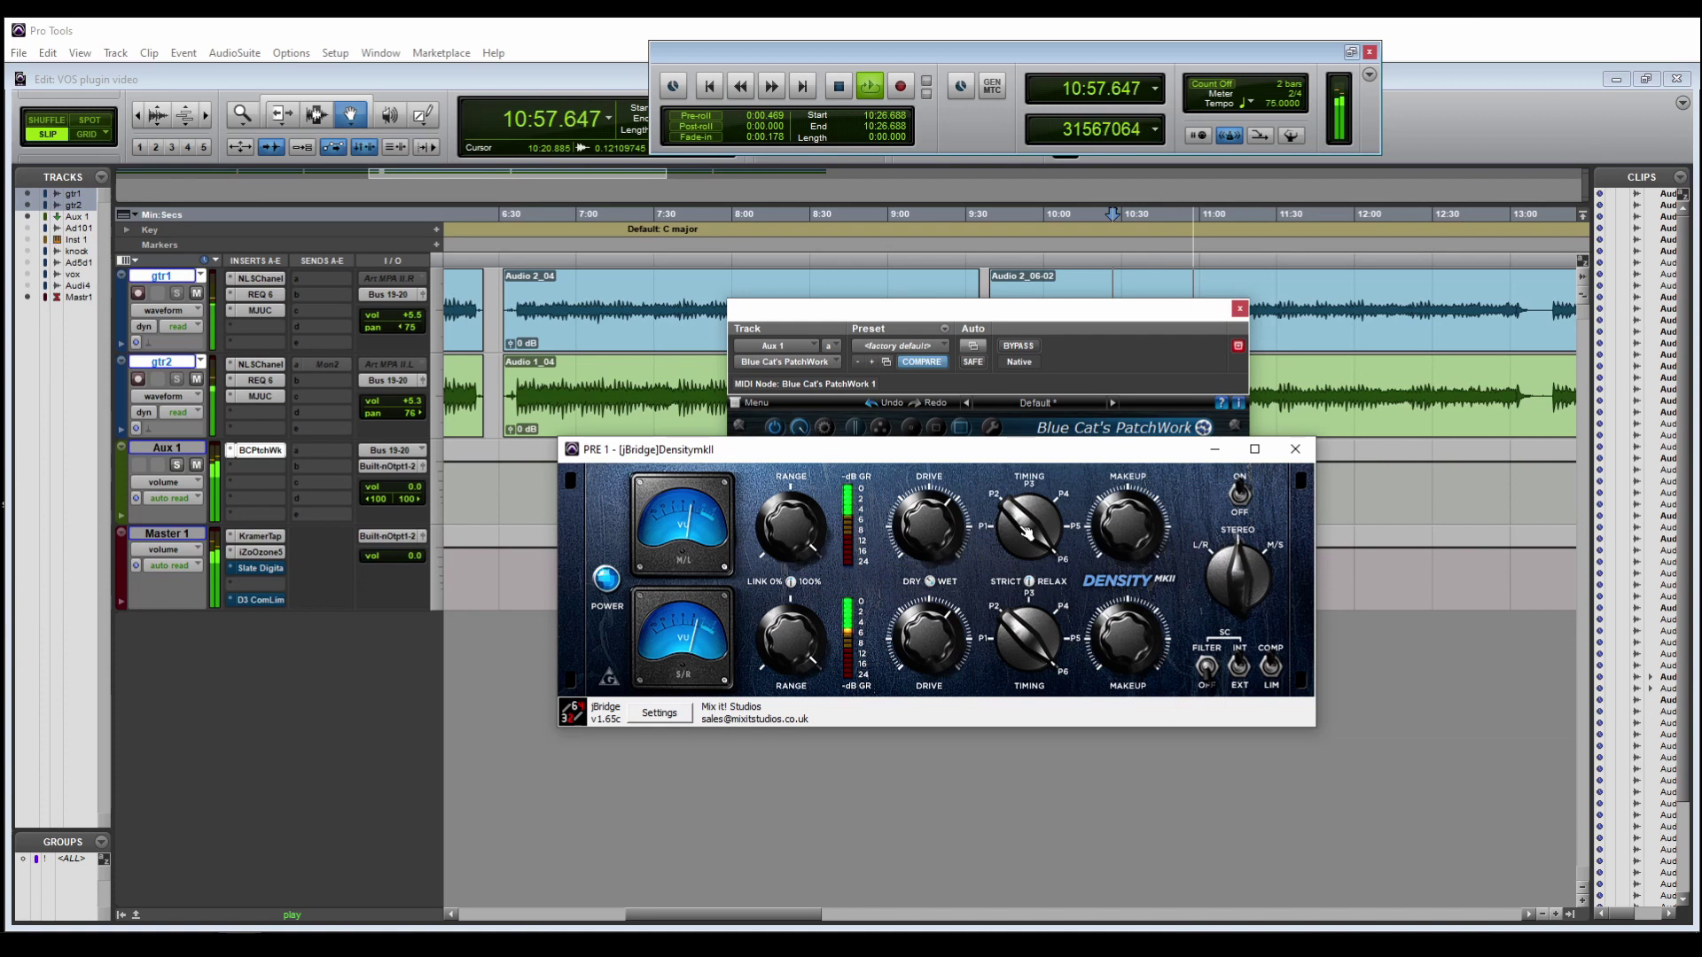
# - Readjust the timing of both Density mkII channels and fine-tune the upper channel's makeup gain during playback
pyautogui.moveTo(1028, 528); pyautogui.dragTo(1028, 504)
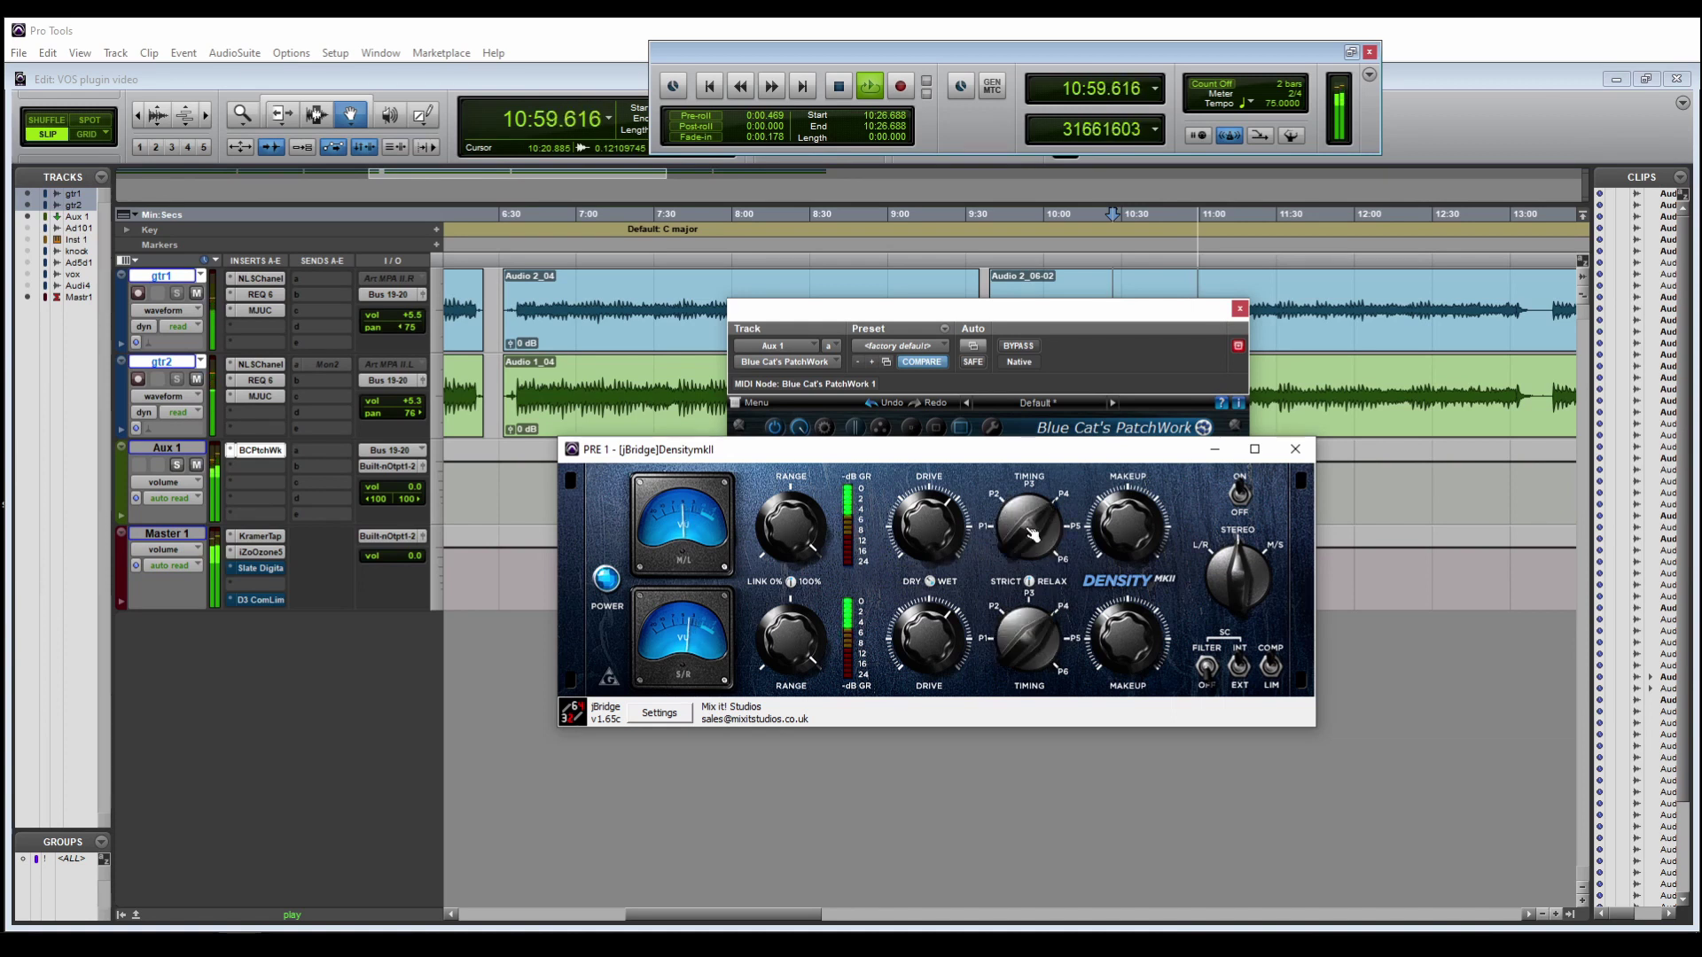
pyautogui.moveTo(1138, 529); pyautogui.dragTo(1138, 509)
pyautogui.moveTo(1037, 537)
pyautogui.mouseDown()
pyautogui.moveTo(1037, 562)
pyautogui.moveTo(1032, 532)
pyautogui.mouseUp()
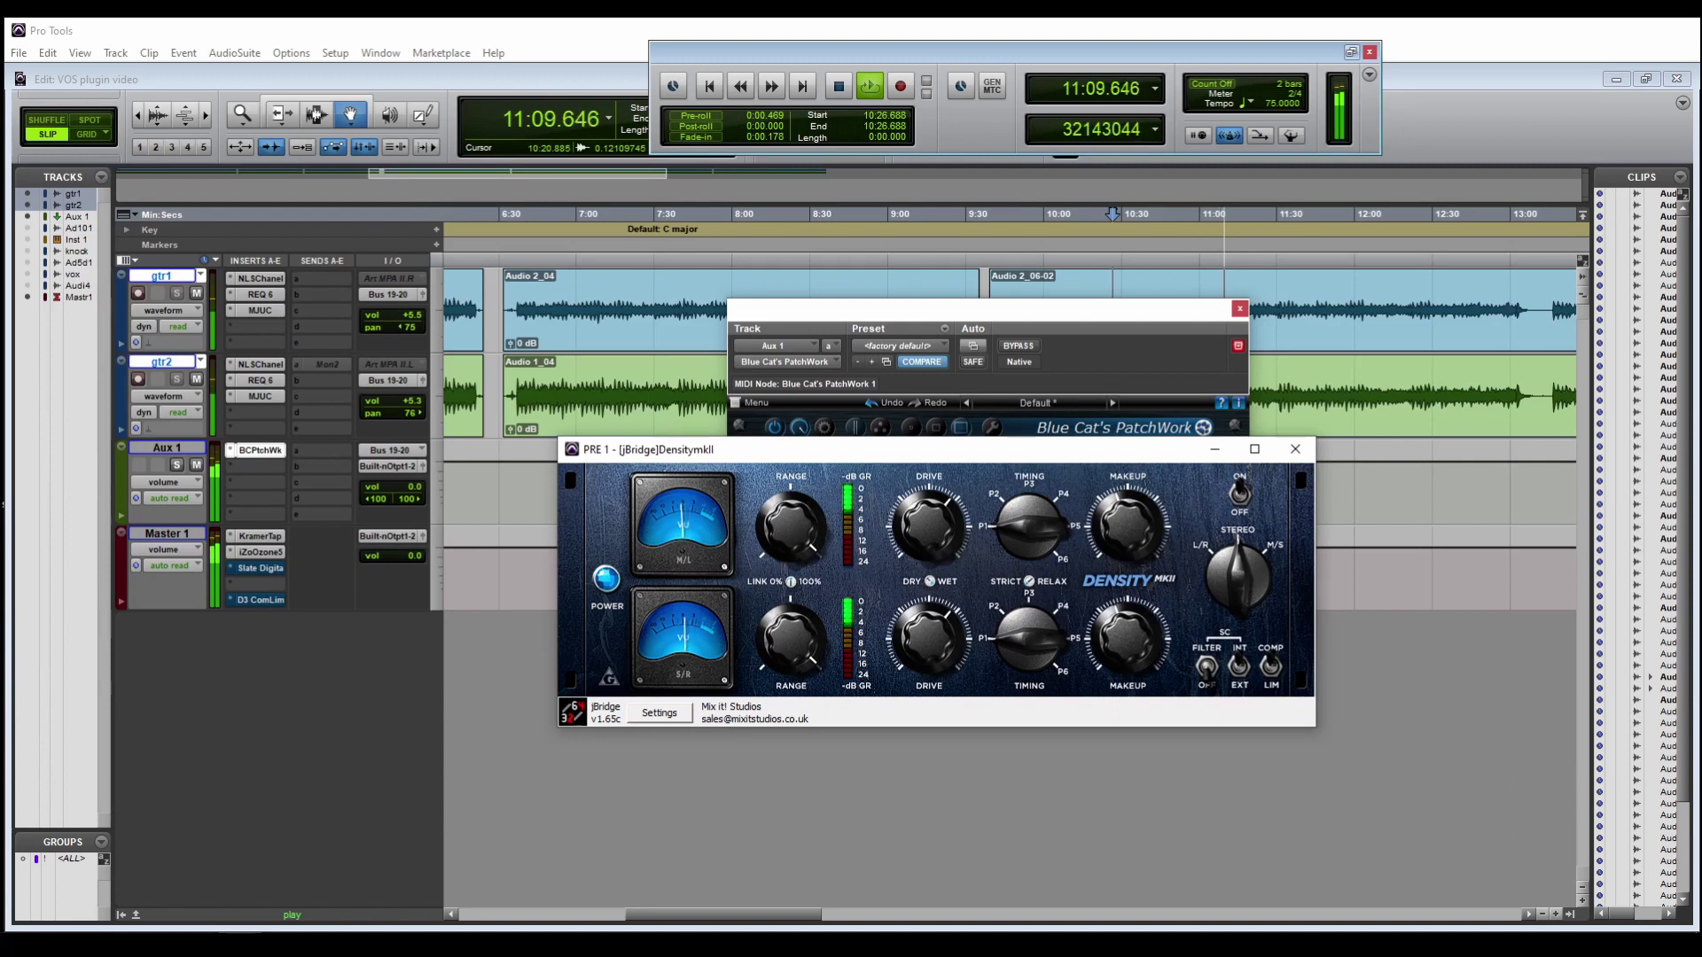
pyautogui.moveTo(1011, 671); pyautogui.dragTo(1011, 643)
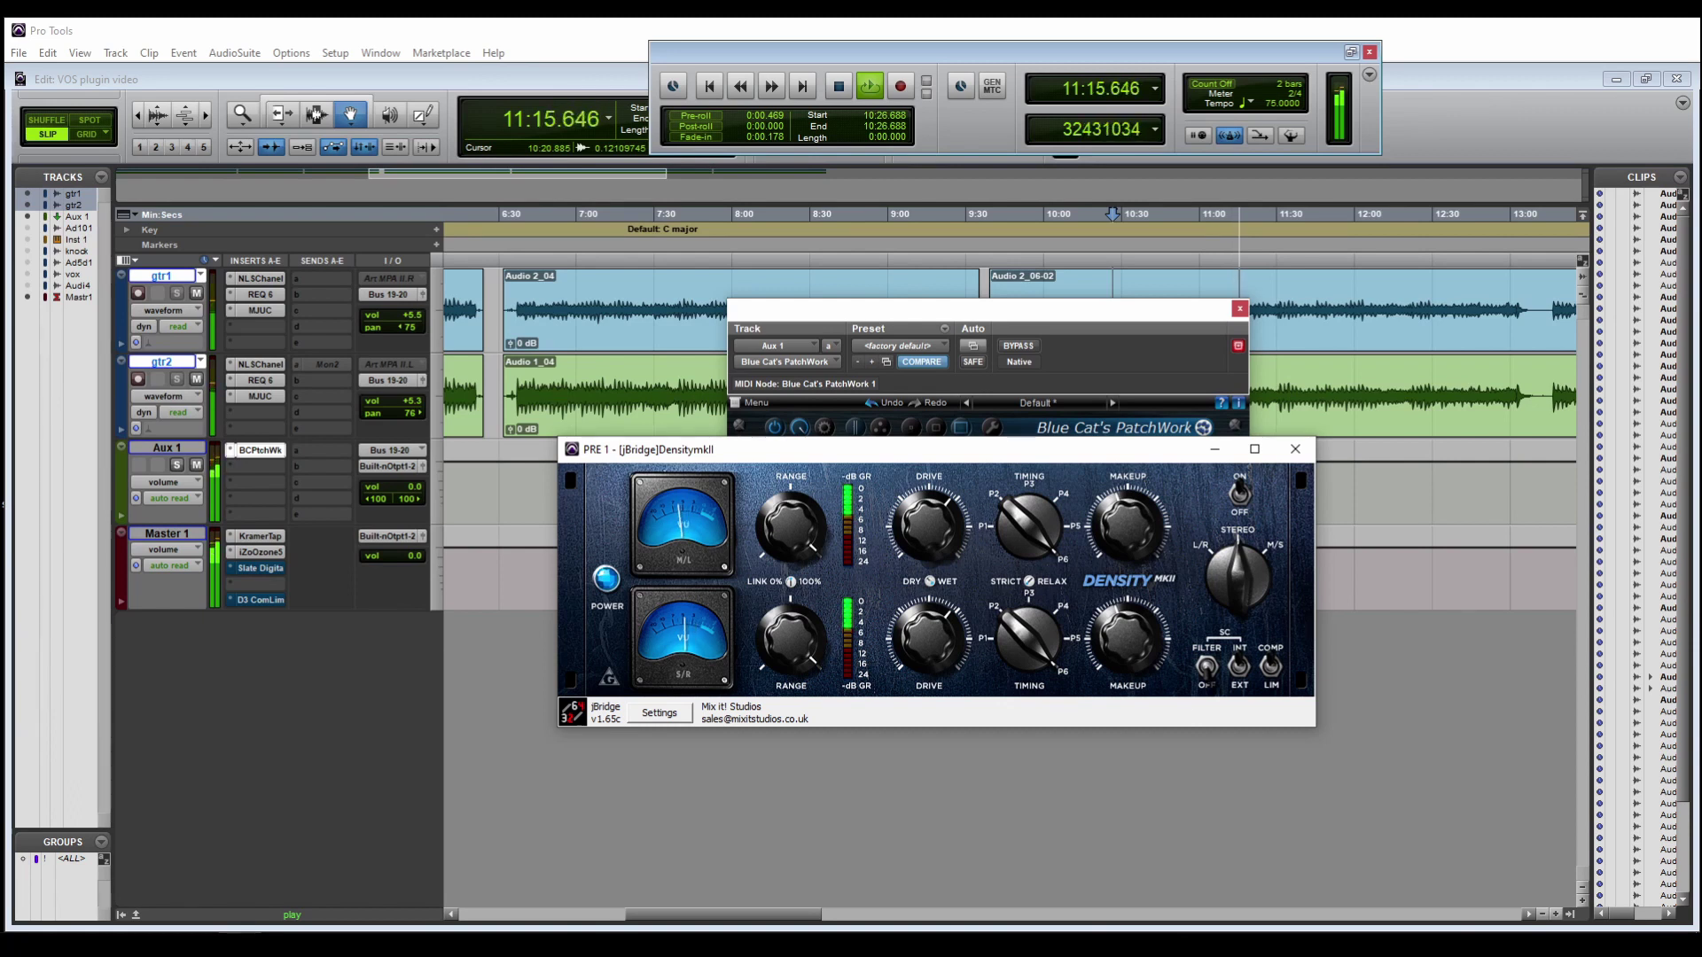
pyautogui.moveTo(1011, 643); pyautogui.dragTo(1011, 599)
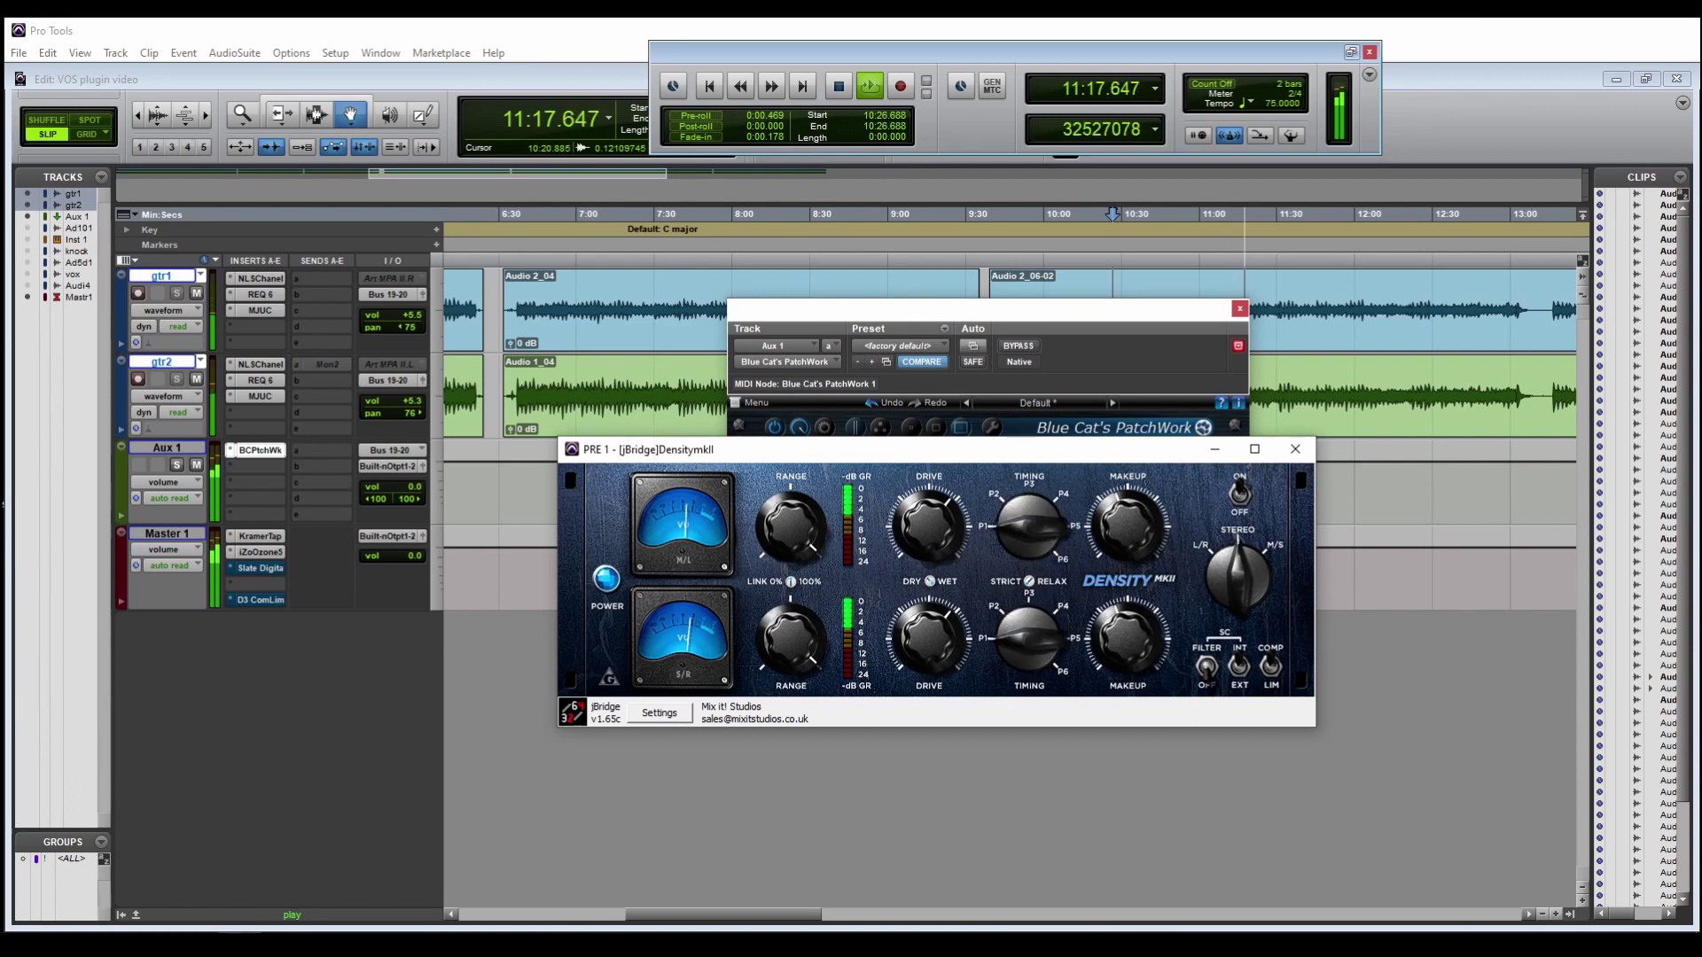
# - Fine-tune the drive of Density mkII's lower channel and the range of its upper channel
pyautogui.moveTo(936, 665); pyautogui.dragTo(936, 633)
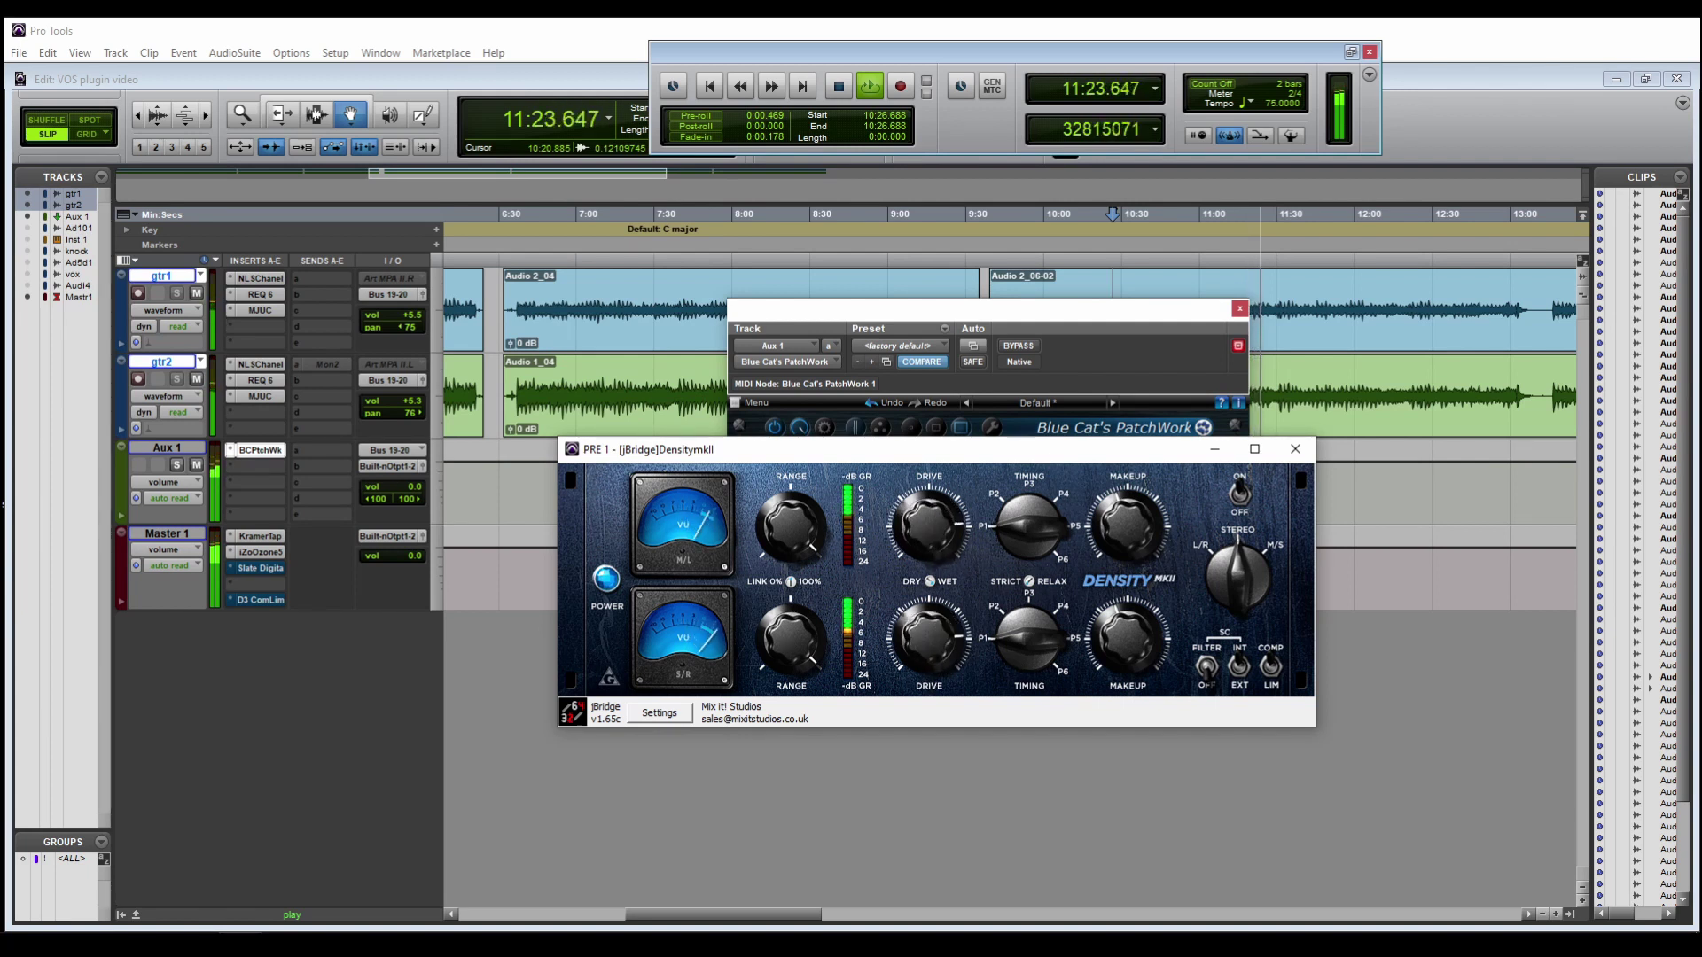
pyautogui.moveTo(936, 634); pyautogui.dragTo(936, 637)
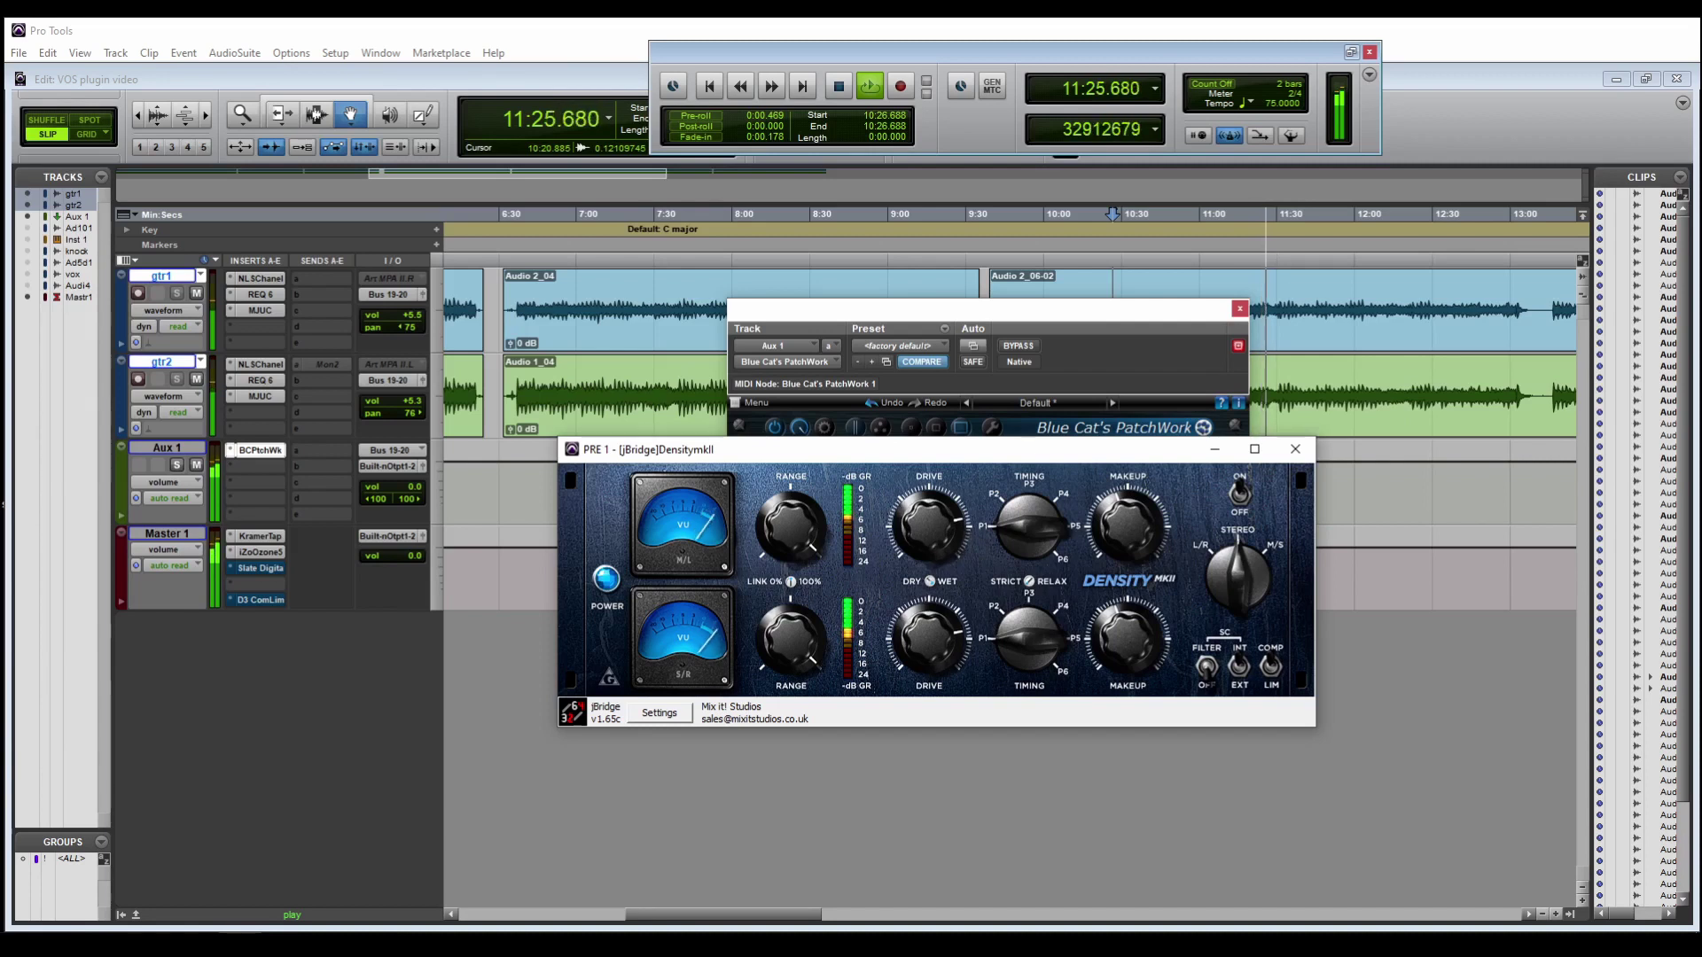
pyautogui.moveTo(810, 546); pyautogui.dragTo(810, 598)
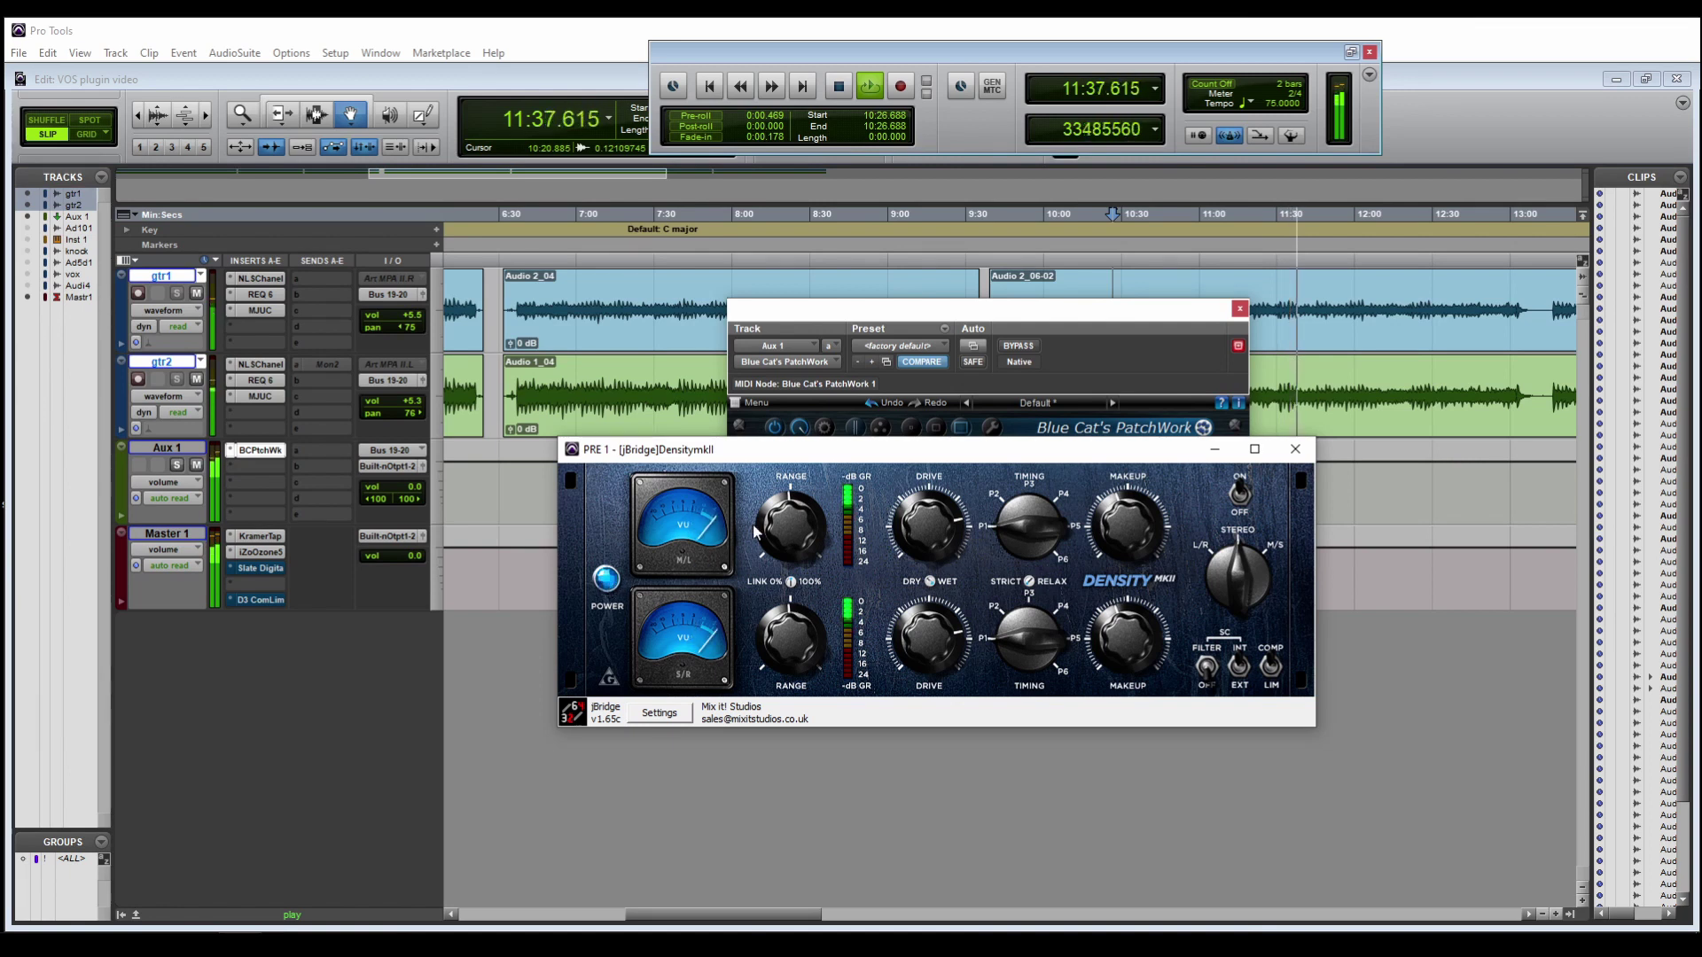
# - Compare the guitars with and without Density mkII by repeatedly bypassing the Aux 1 PatchWork insert, ending with it bypassed
pyautogui.click(1018, 346)
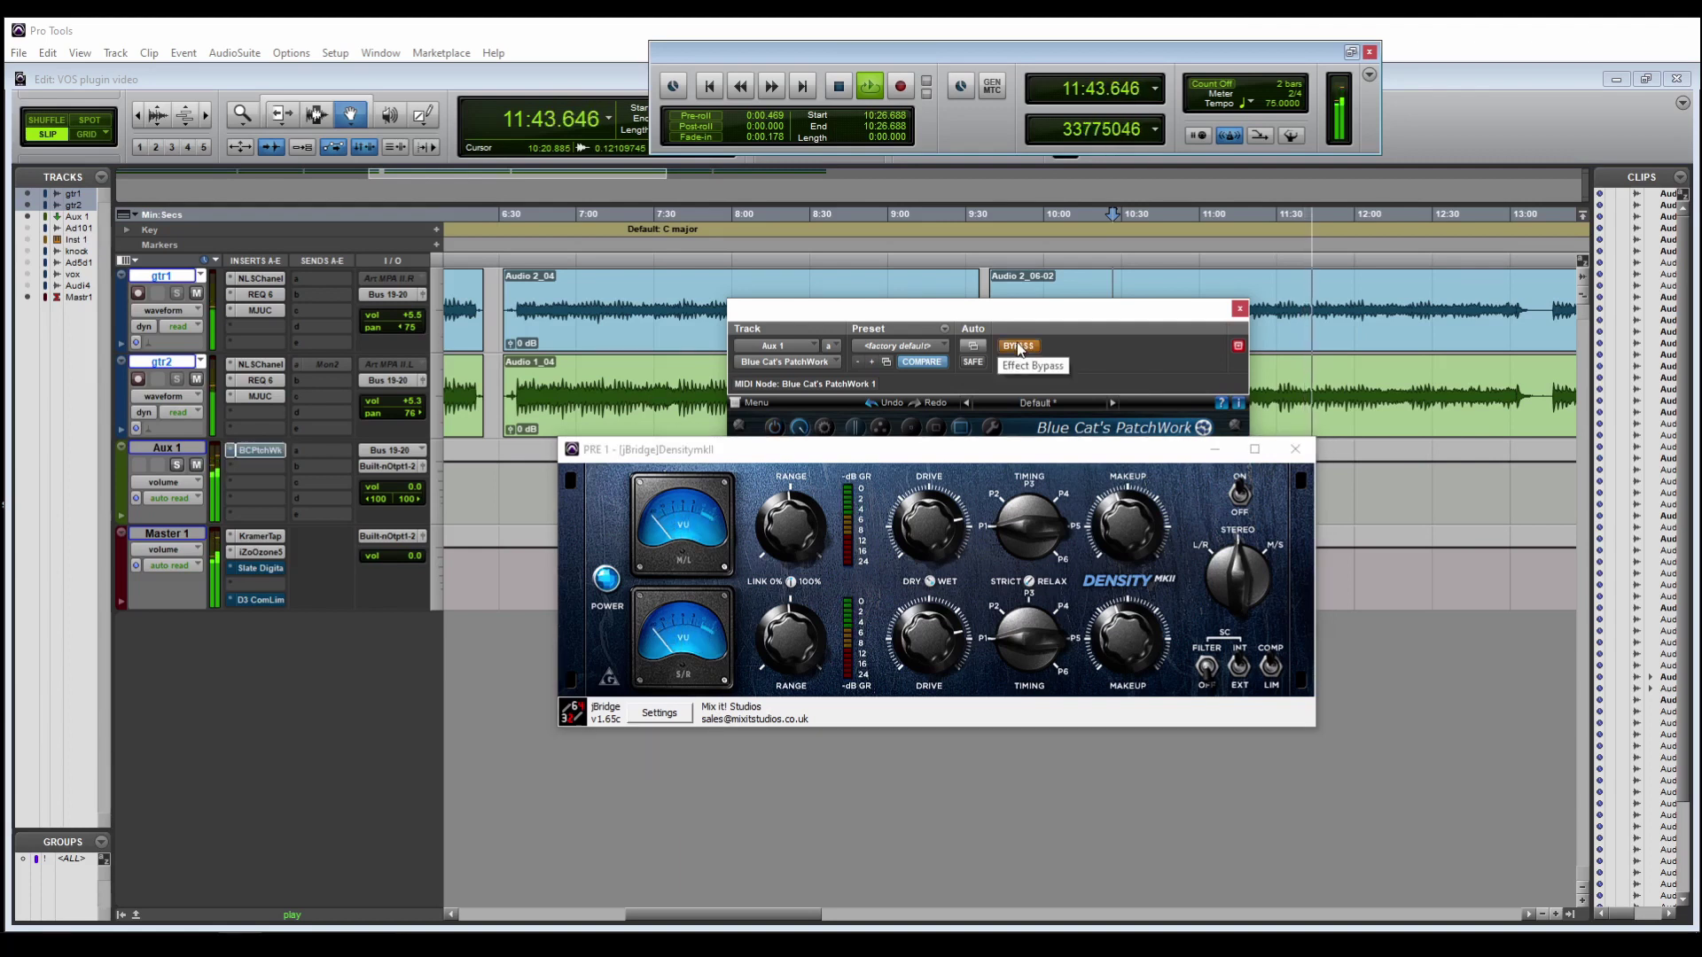
pyautogui.click(1018, 346)
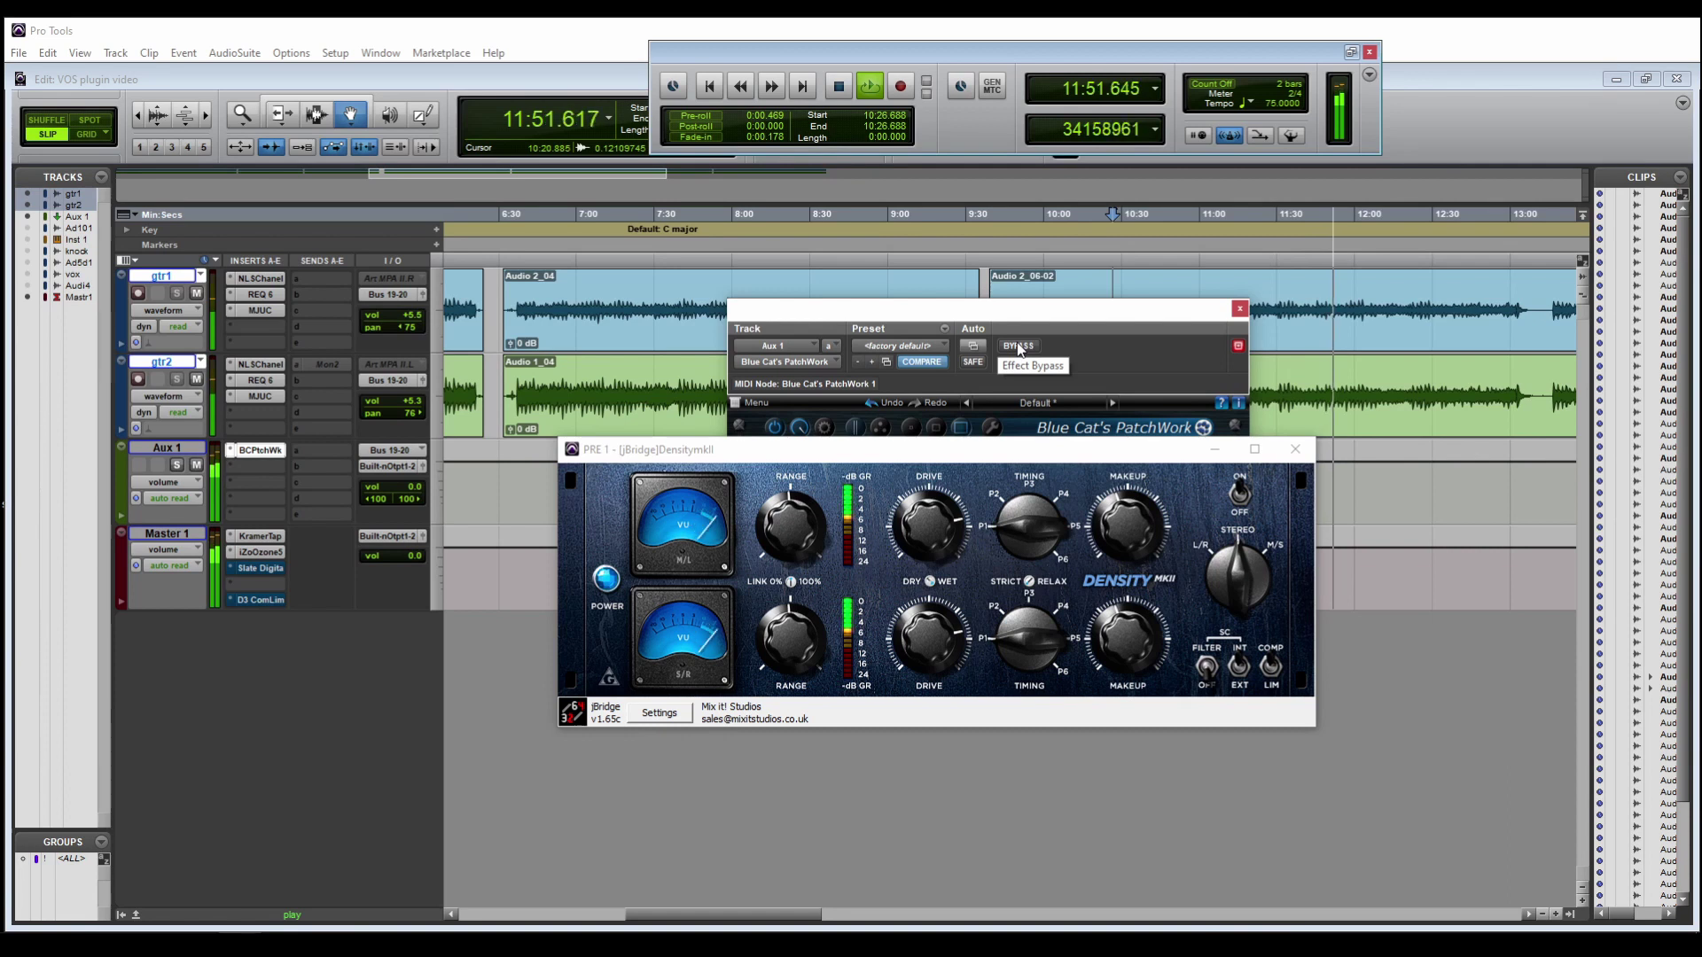
pyautogui.click(1019, 347)
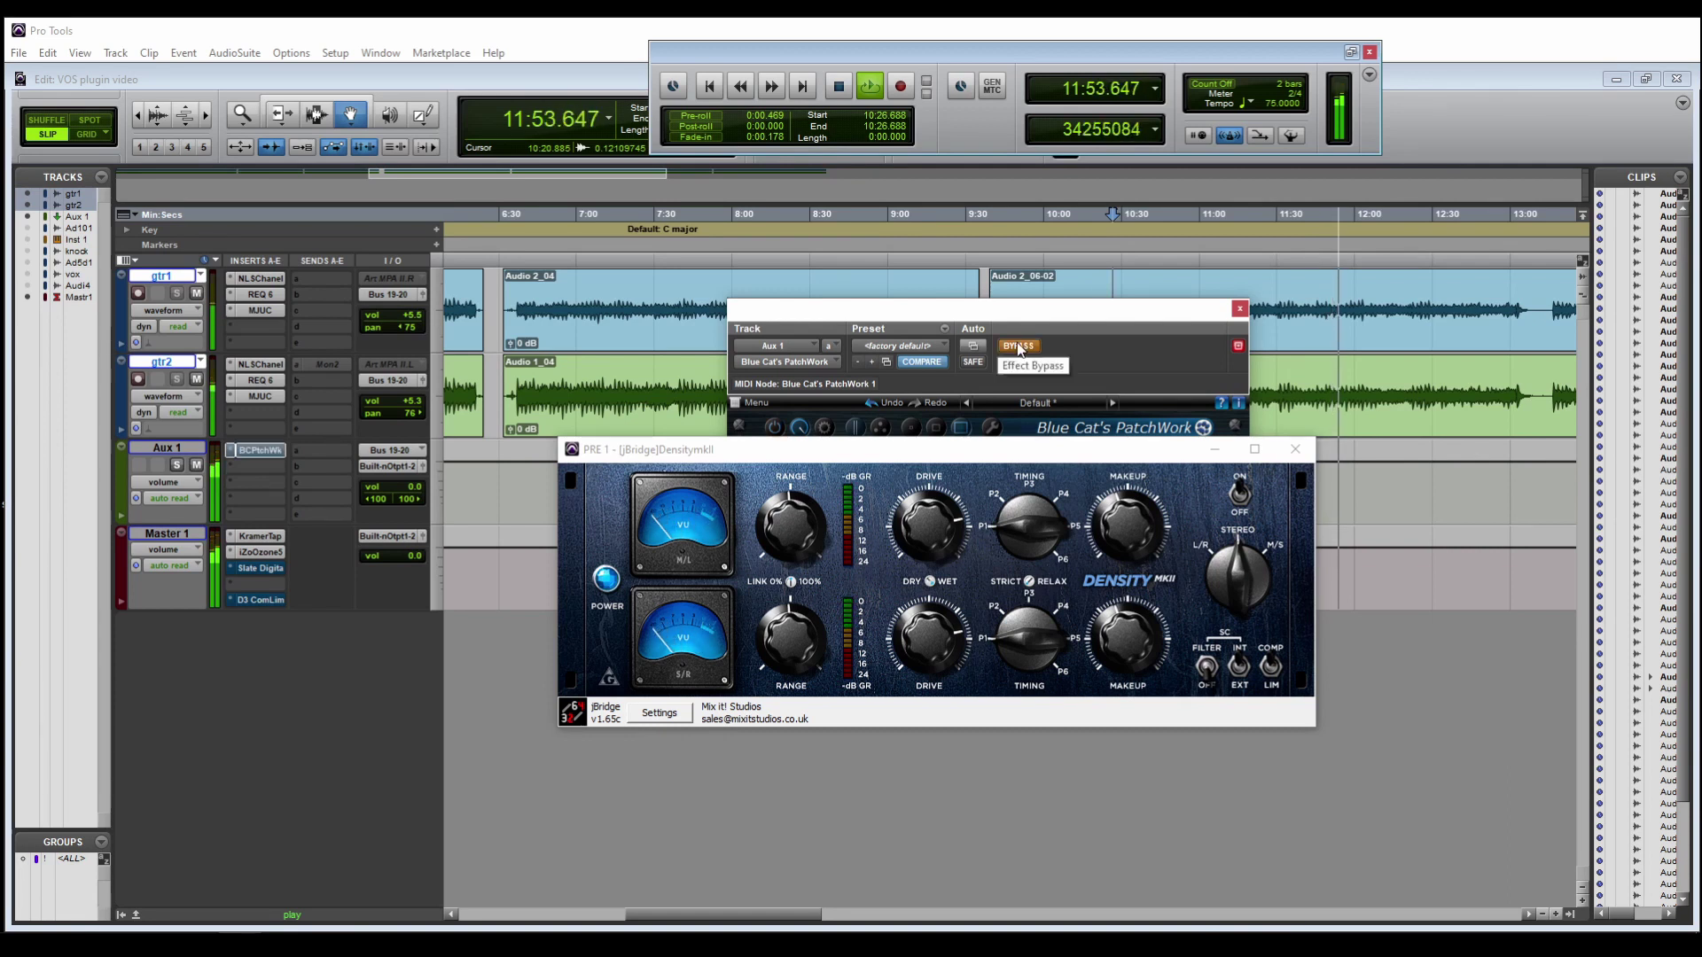
pyautogui.click(1020, 346)
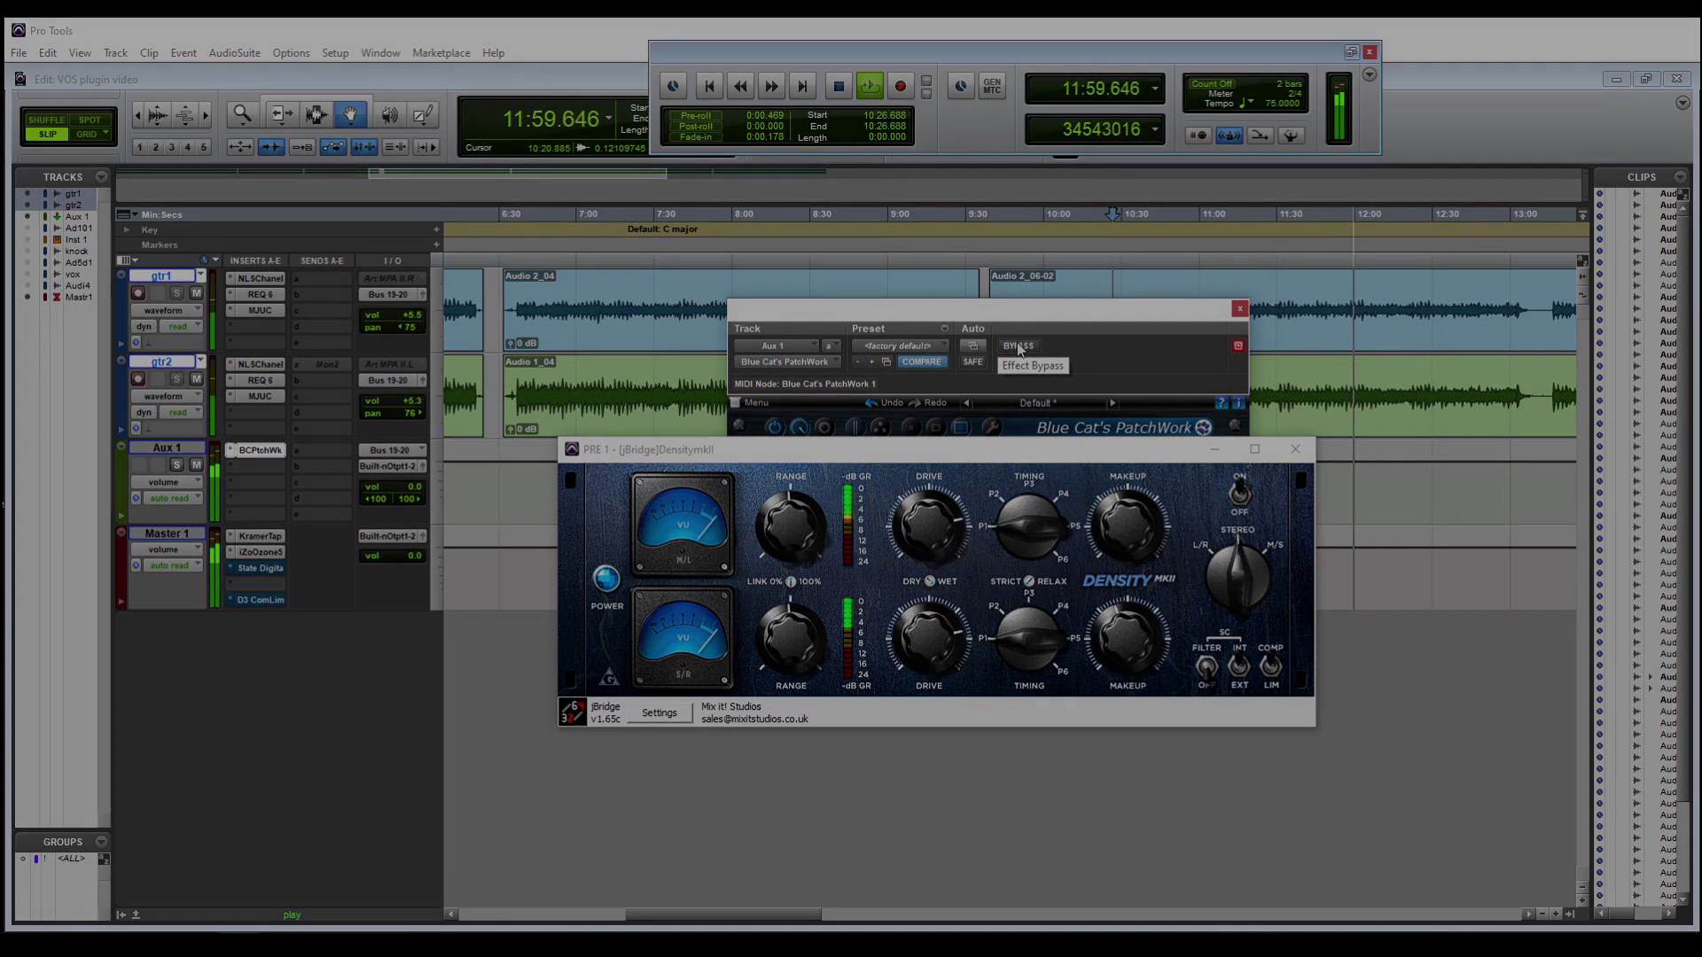
pyautogui.click(1019, 346)
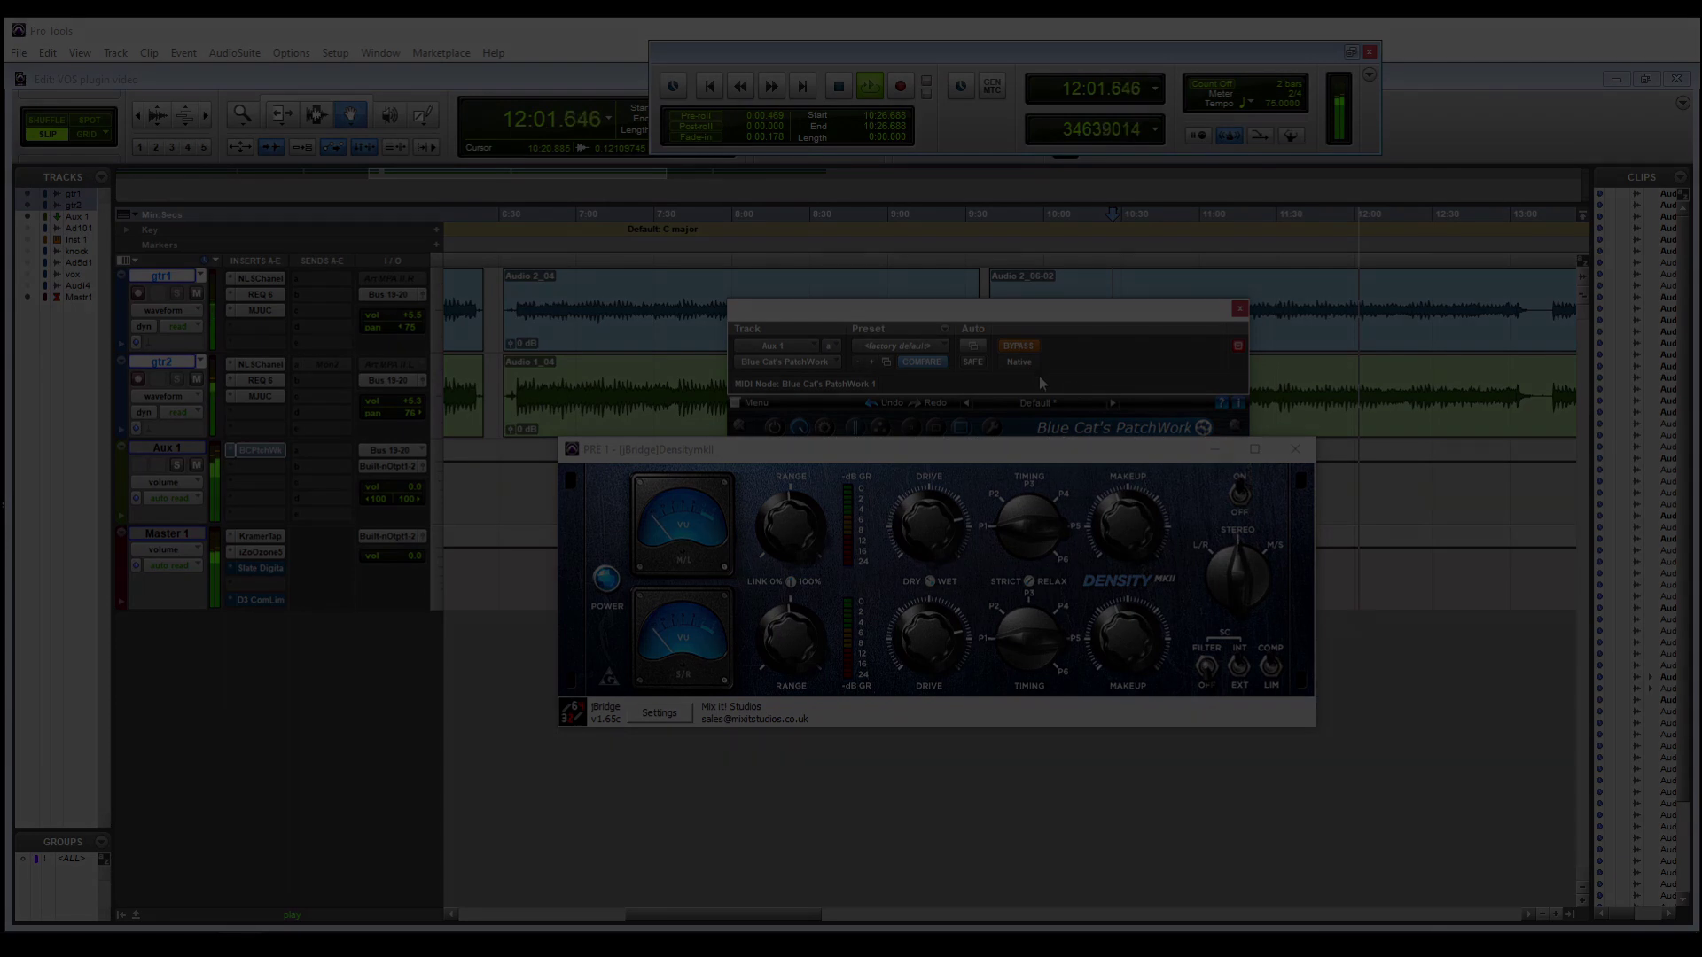